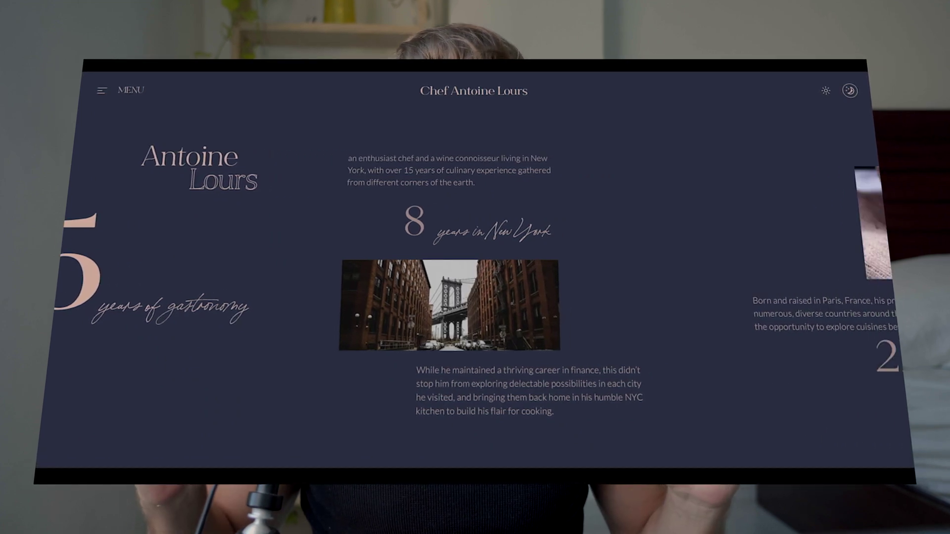
- Examine the parallax scrolling on the sample websites and in the Parallax prototype
scroll(474, 270, "down", 8)
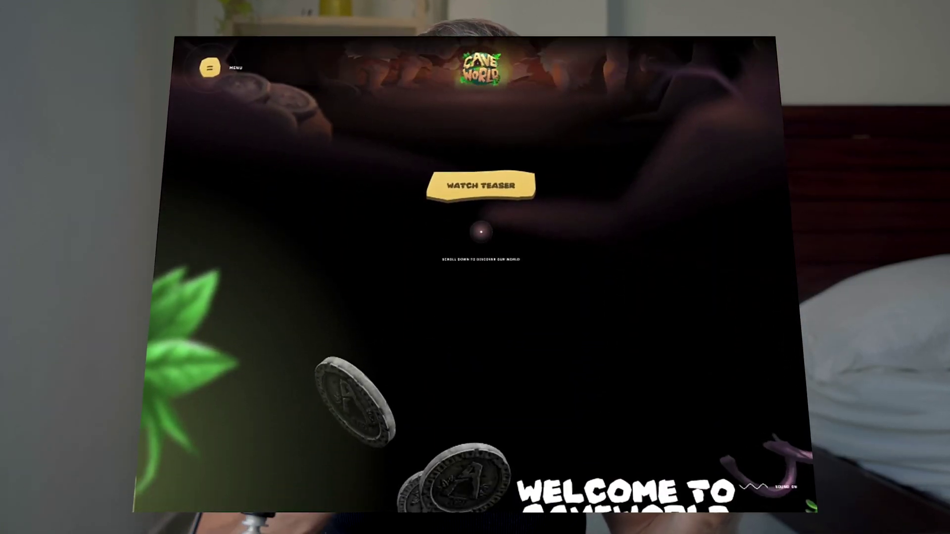
scroll(474, 274, "down", 5)
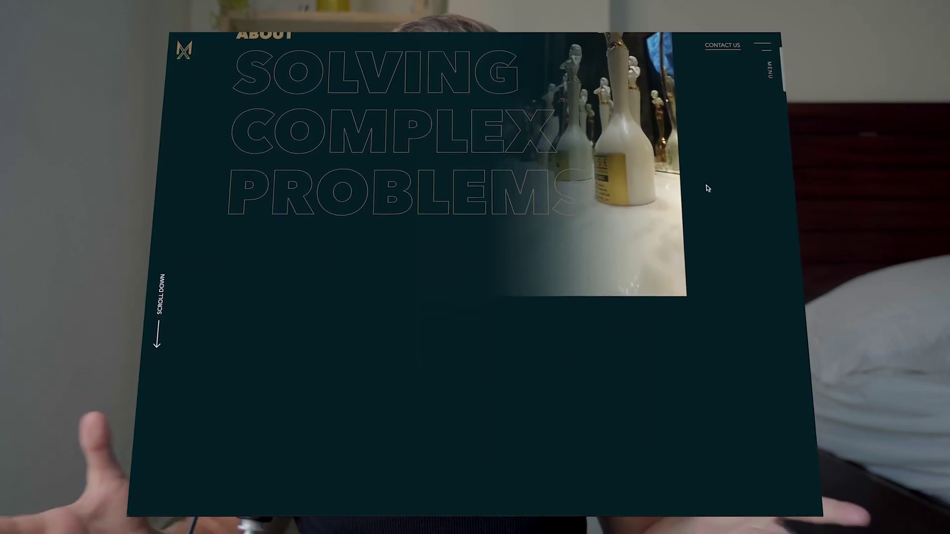
scroll(706, 187, "down", 5)
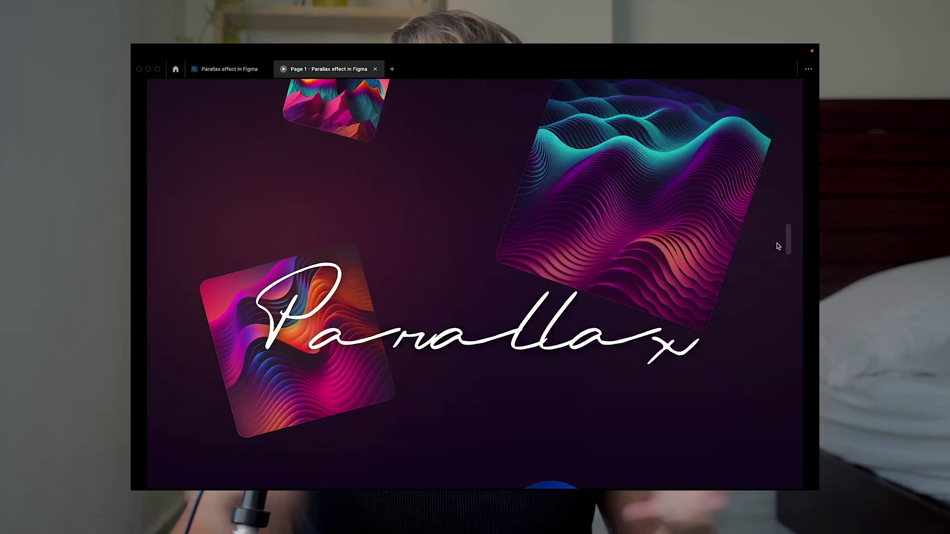
scroll(777, 246, "down", 5)
scroll(785, 287, "up", 5)
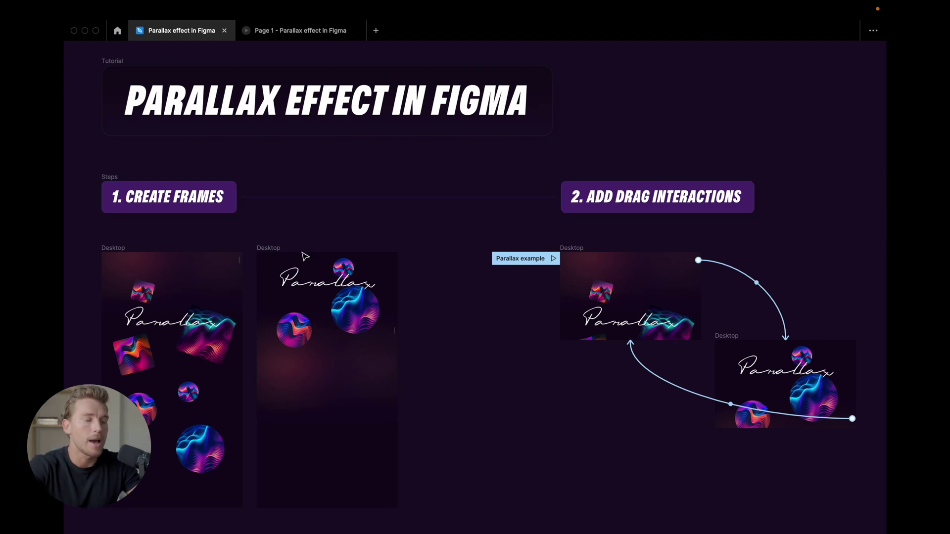
- Examine the Parallax title and the blurred background layer in the first example Desktop frame
scroll(306, 255, "up", 5)
scroll(306, 256, "down", 3)
scroll(305, 256, "right", 3)
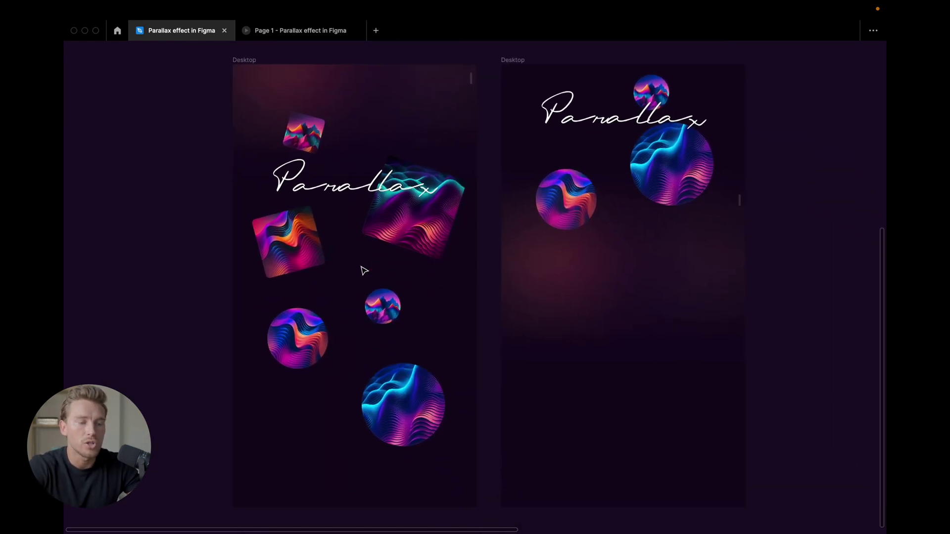
left_click(350, 196)
left_click(262, 88)
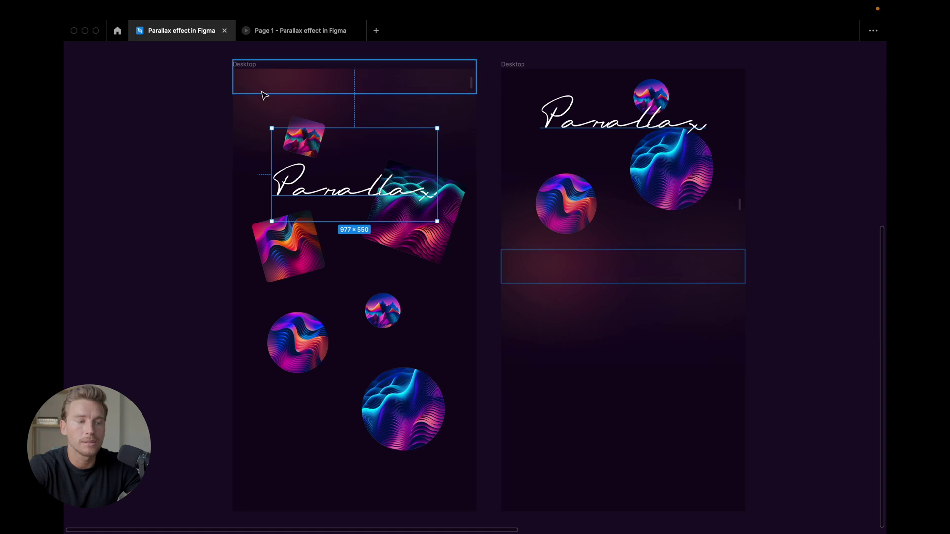
scroll(263, 106, "up", 1)
scroll(264, 106, "right", 1)
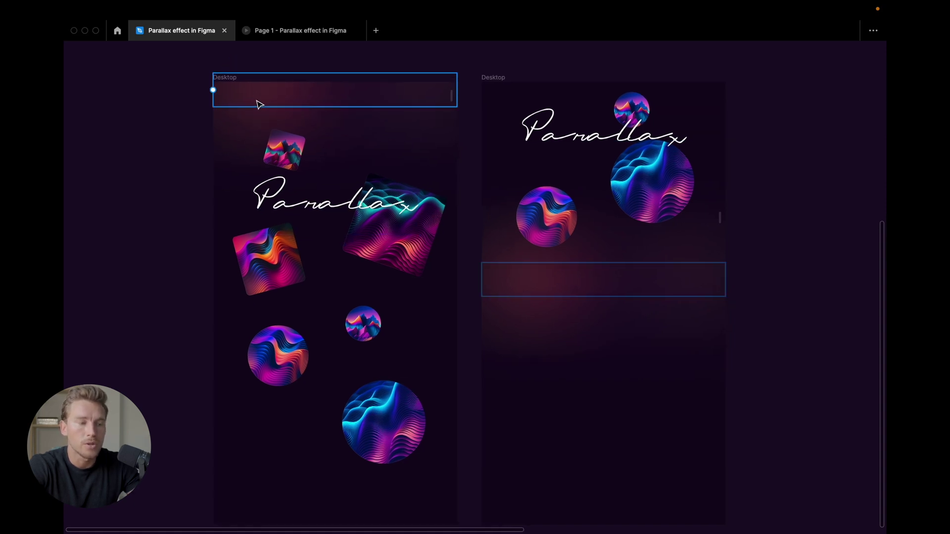
scroll(249, 90, "down", 1)
scroll(249, 89, "up", 1)
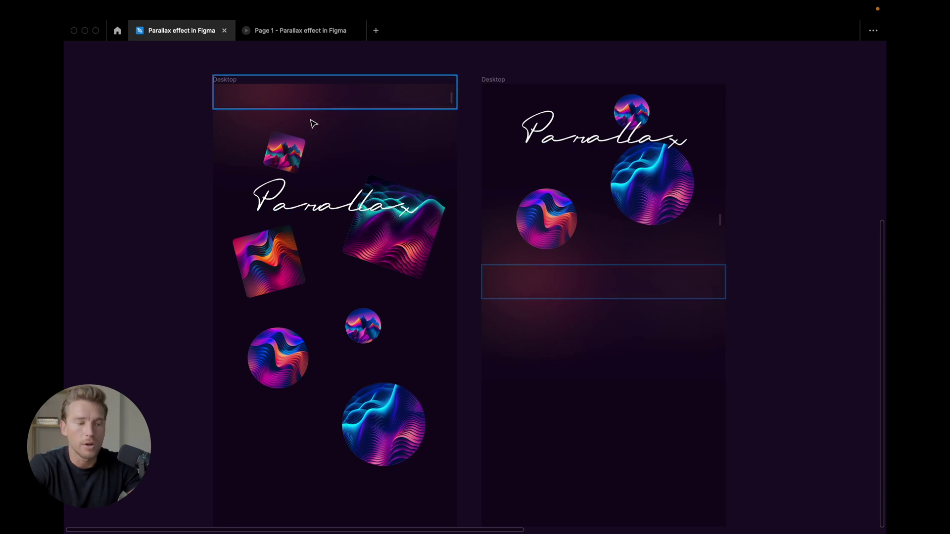
- Compare the Parallax title's placement in the two example Desktop frames
left_click(303, 202)
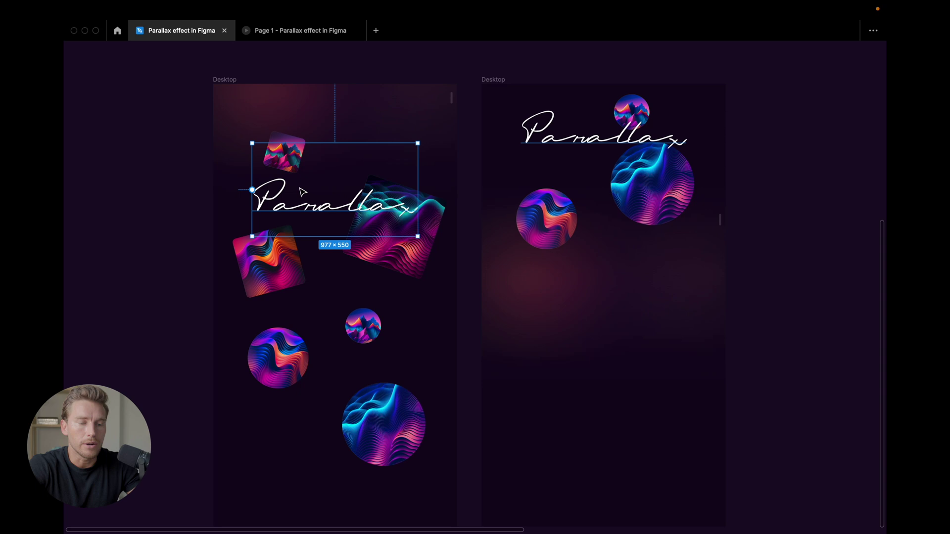
left_click(582, 138)
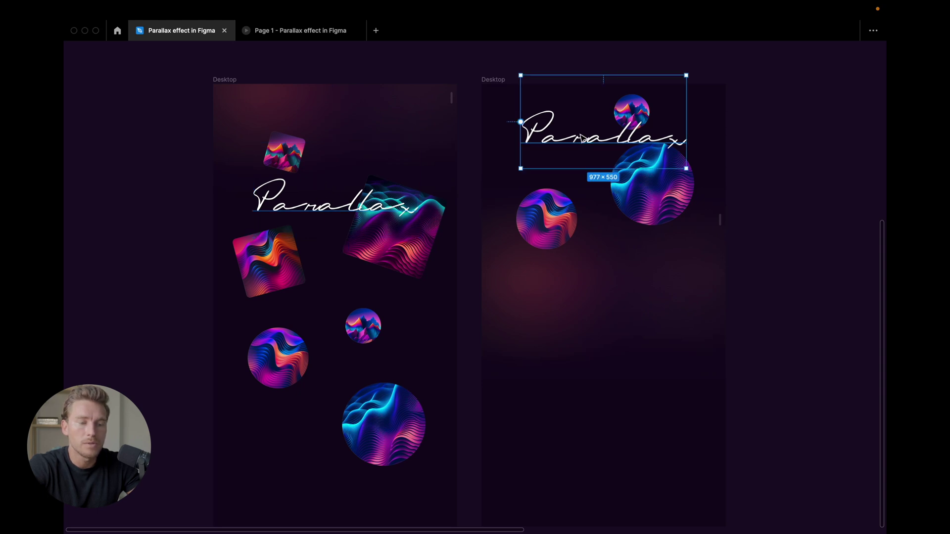
key("Escape")
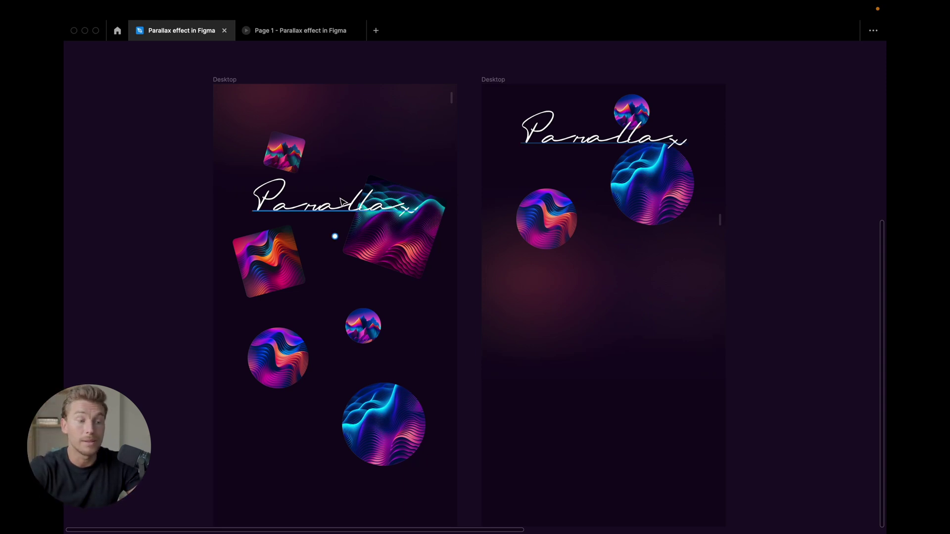
- Inspect the small, medium and large square cards in the first Desktop frame
left_click(281, 140)
left_click(266, 250)
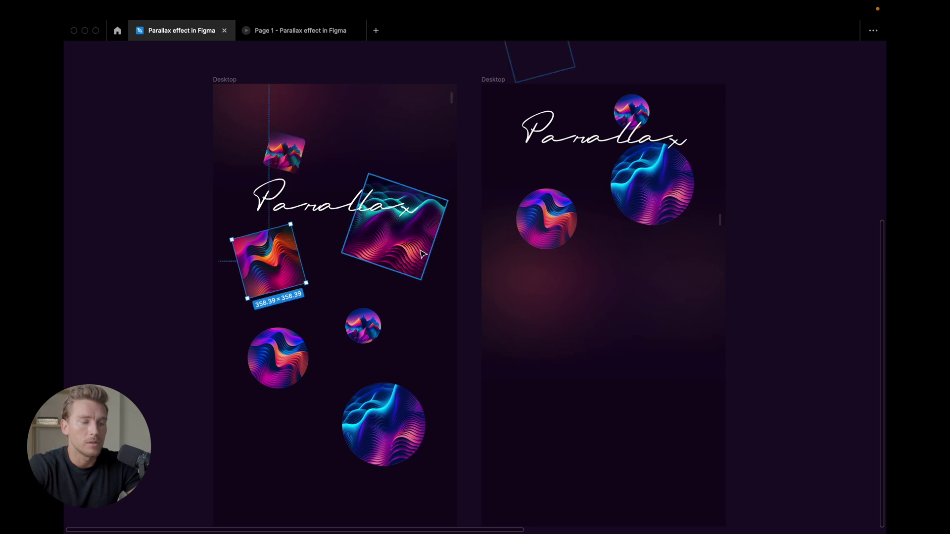
left_click(371, 220)
left_click(299, 158)
left_click(284, 139)
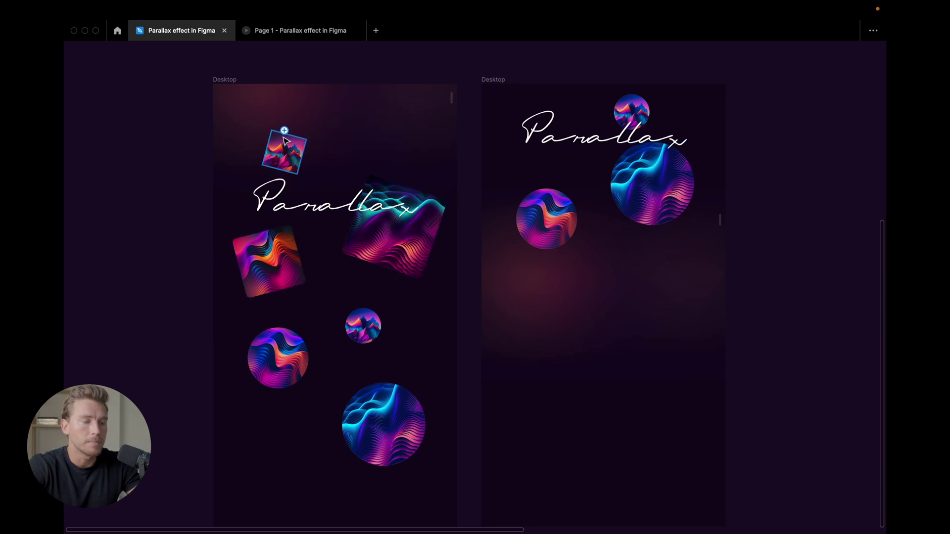
left_click(278, 260)
scroll(340, 248, "up", 2)
scroll(340, 248, "down", 3)
- Show the editor interface and inspect the three rounded cards in the first Desktop frame
key("super+backslash")
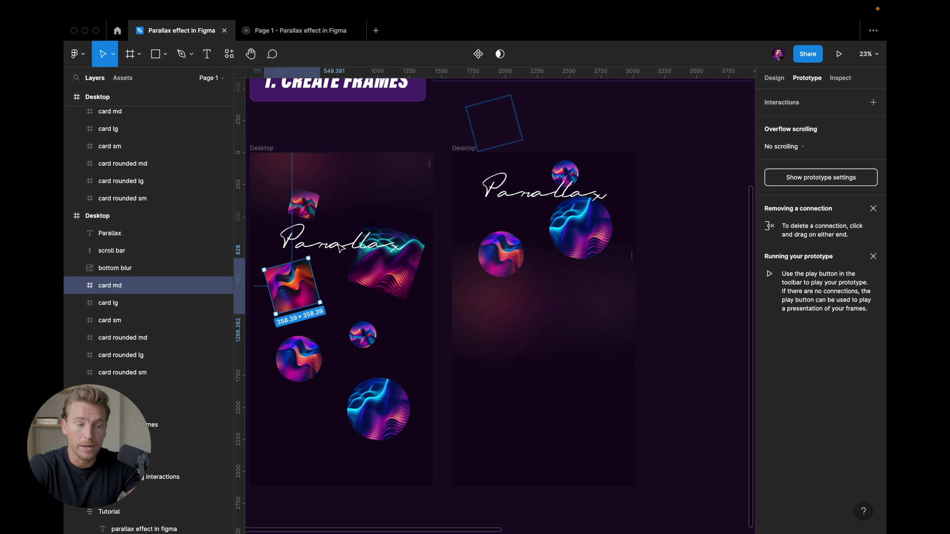
key("Tab")
key("Tab")
key("Tab")
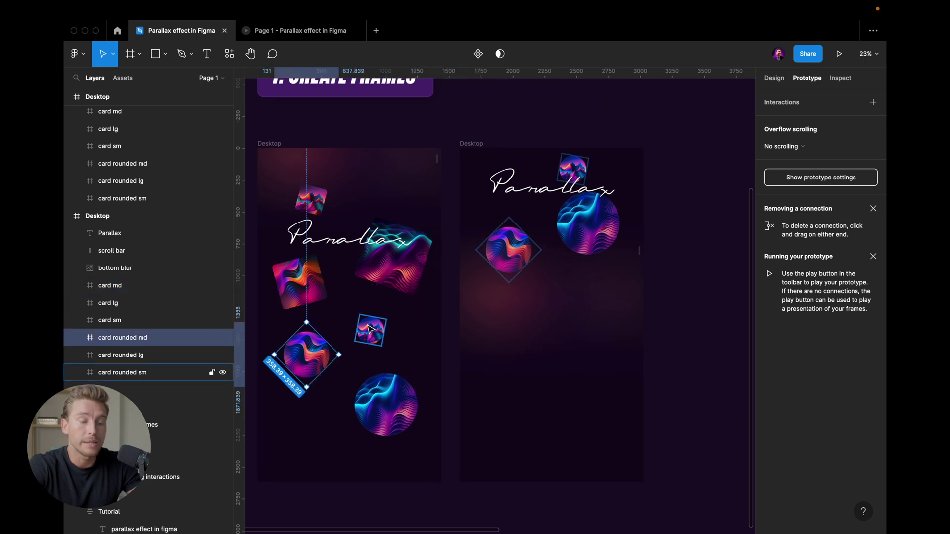
left_click(367, 325)
left_click(378, 372)
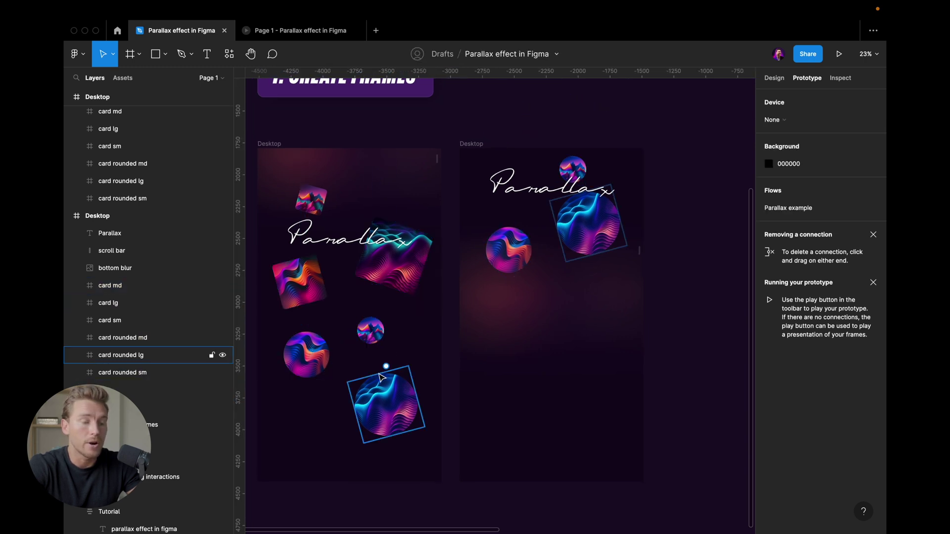
left_click(378, 386)
left_click(311, 370)
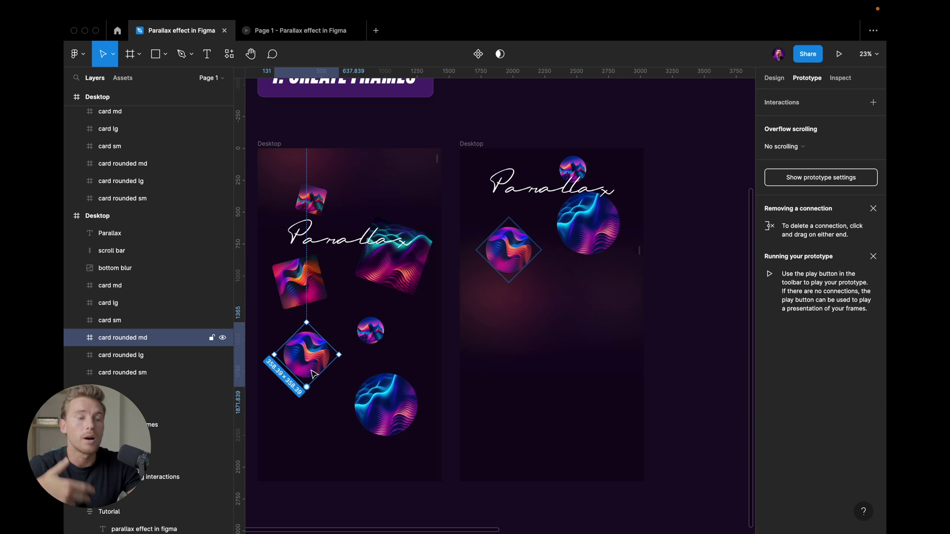
key("Escape")
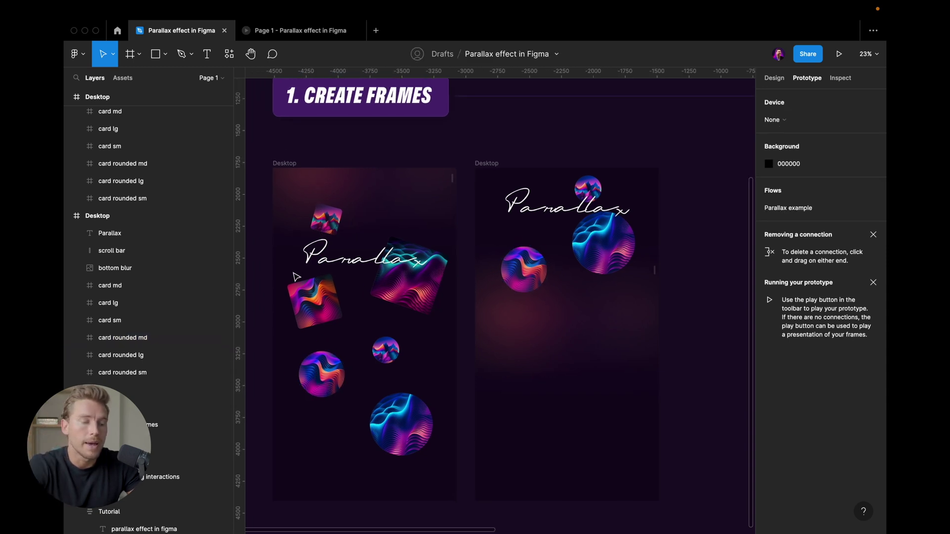
- Try moving the small, large and medium square cards up together in the first Desktop frame, and undo the move
left_click(302, 255)
left_click(326, 218)
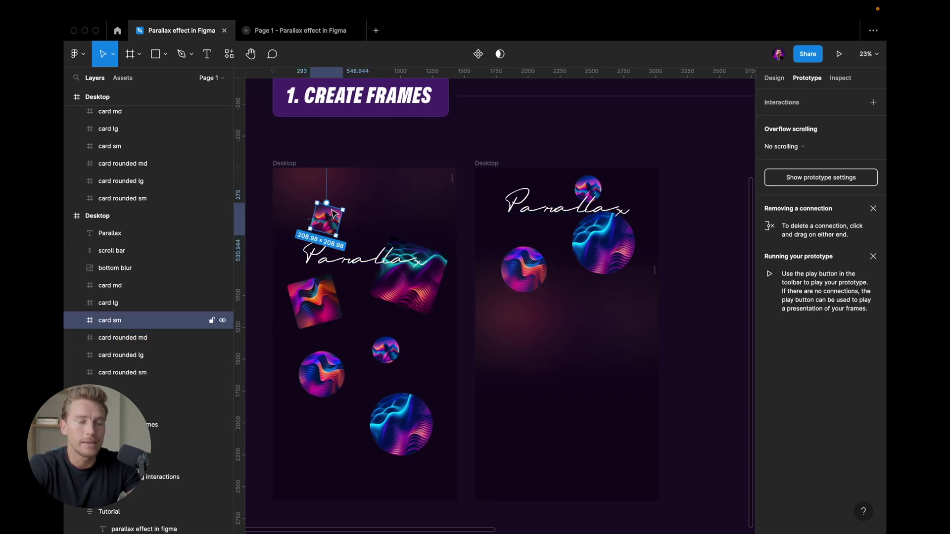
left_click(403, 297, "shift")
scroll(403, 297, "down", 5)
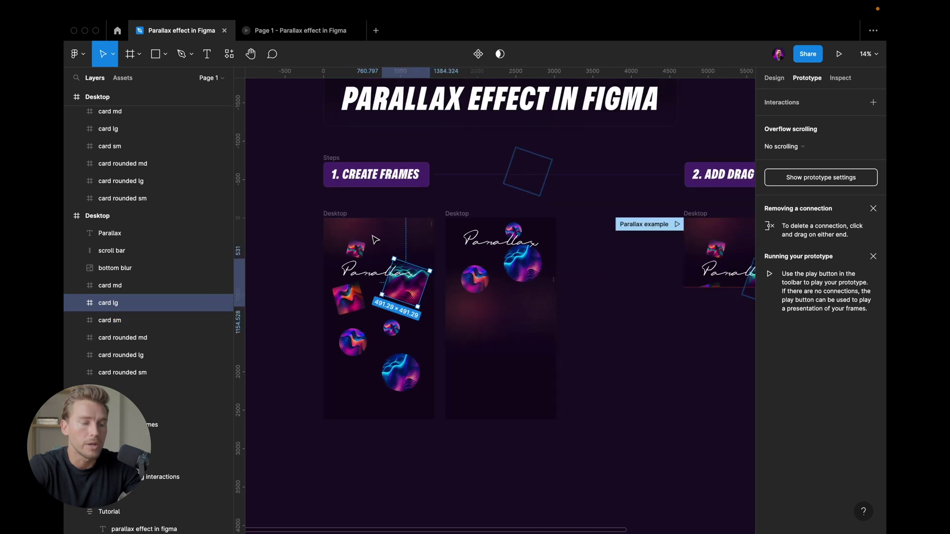
left_click(338, 308, "shift")
scroll(342, 297, "up", 2)
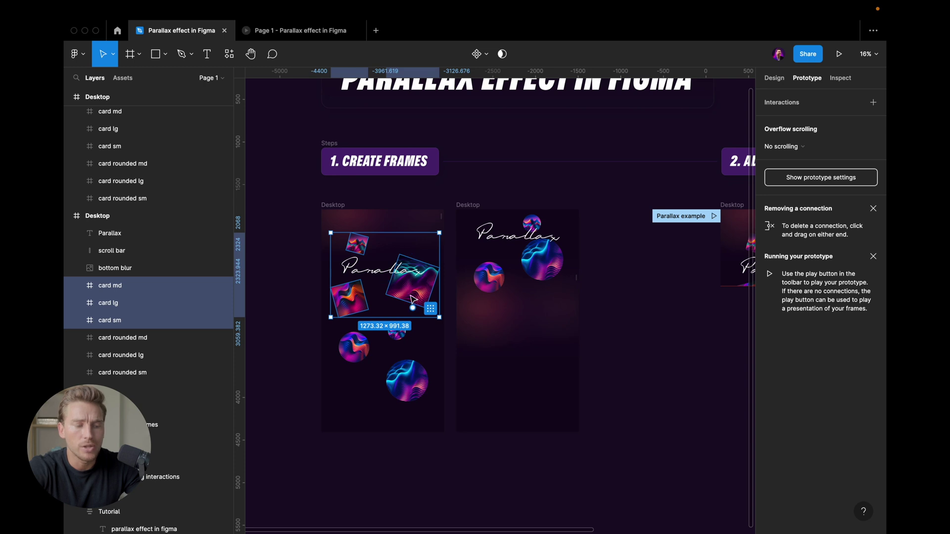
left_click_drag(423, 293, 426, 234)
key("super+z")
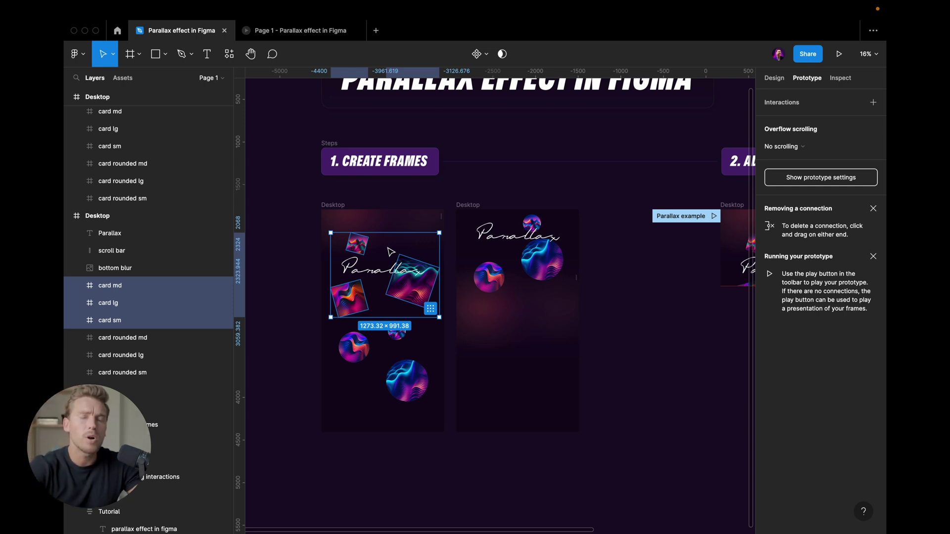
key("Escape")
- Create a 1440 × 1024 Desktop preset frame and place it beneath the first example frame, aligned with its left edge
scroll(400, 235, "down", 2)
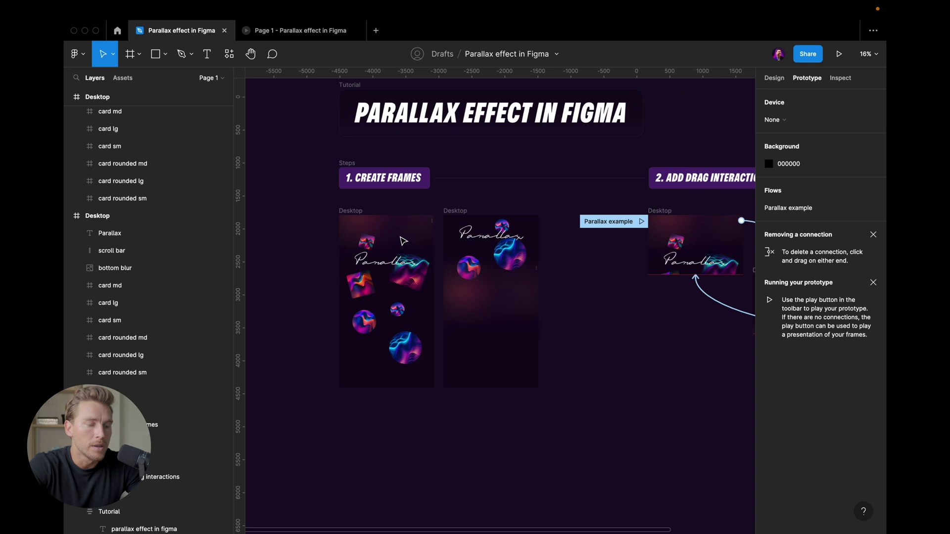
scroll(396, 347, "down", 3)
key("f")
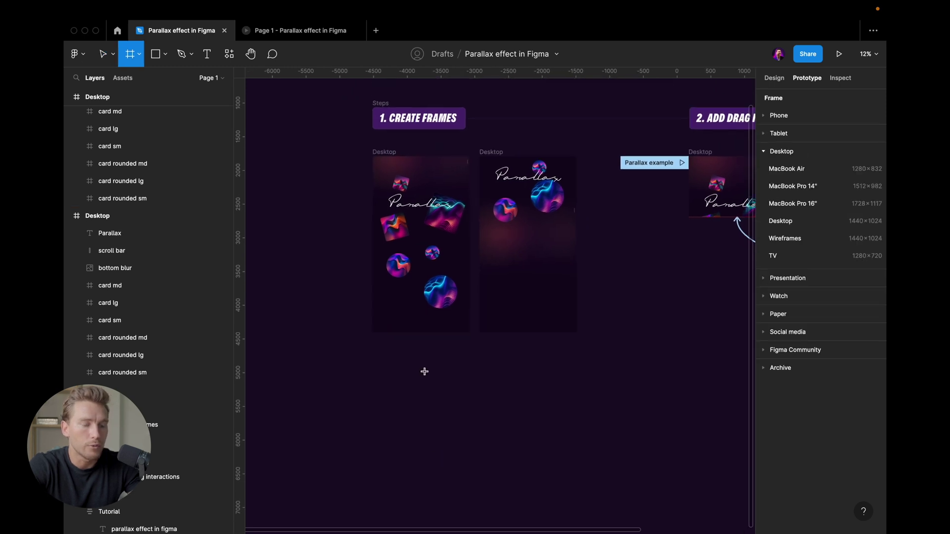
left_click(780, 221)
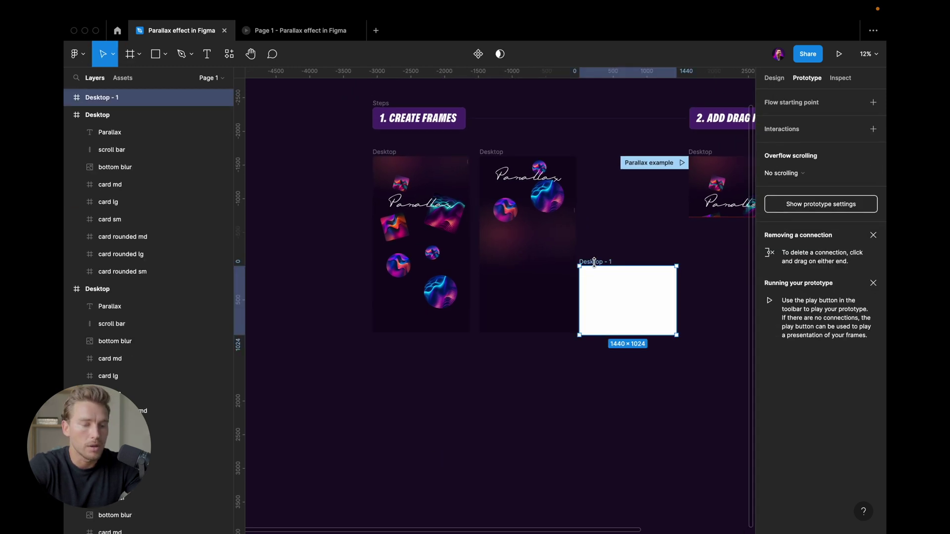
left_click_drag(599, 263, 394, 365)
- Rename the new 1440 × 1024 frame as frame
double_click(392, 363)
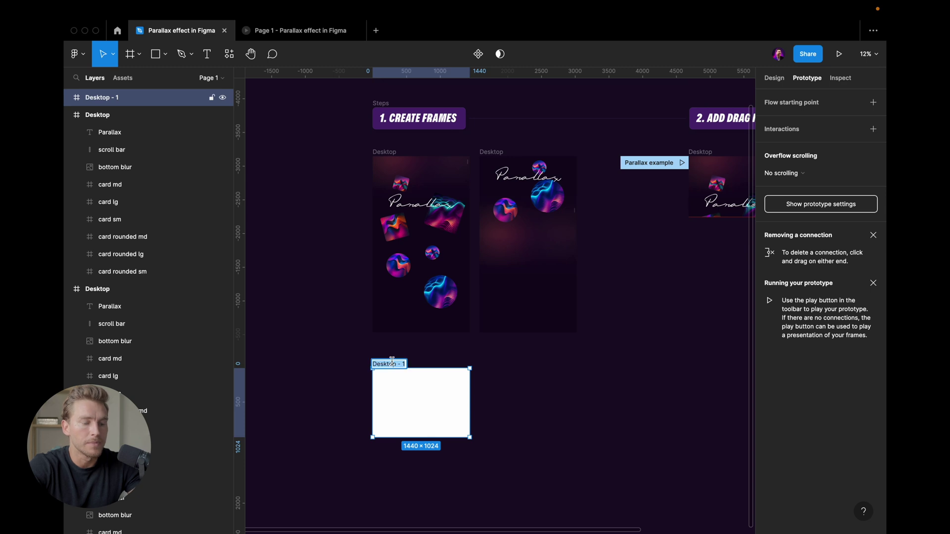
type("frame")
key("Return")
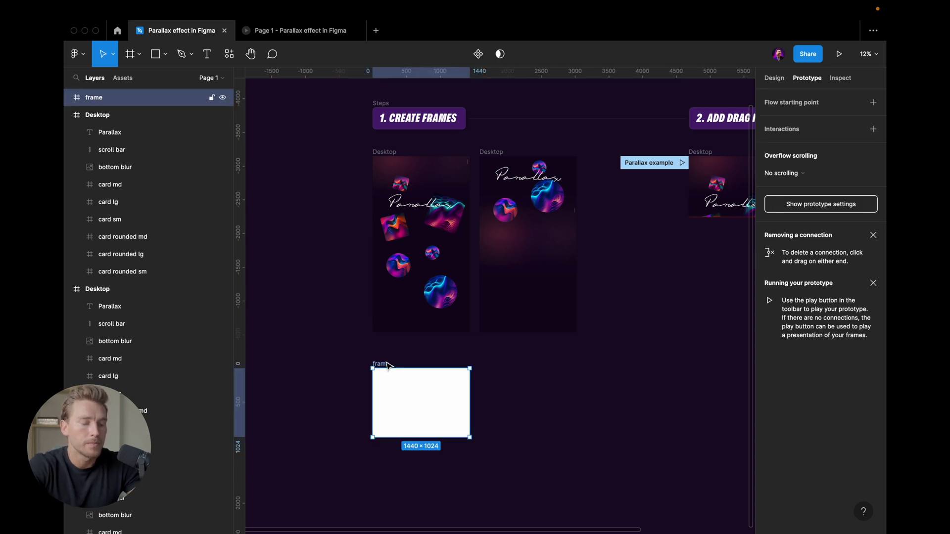
- Fill the new frame with the dark background colour sampled from the first example frame
key("i")
left_click(435, 322)
scroll(435, 326, "down", 2)
key("Escape")
scroll(435, 326, "up", 3)
scroll(435, 326, "up", 2)
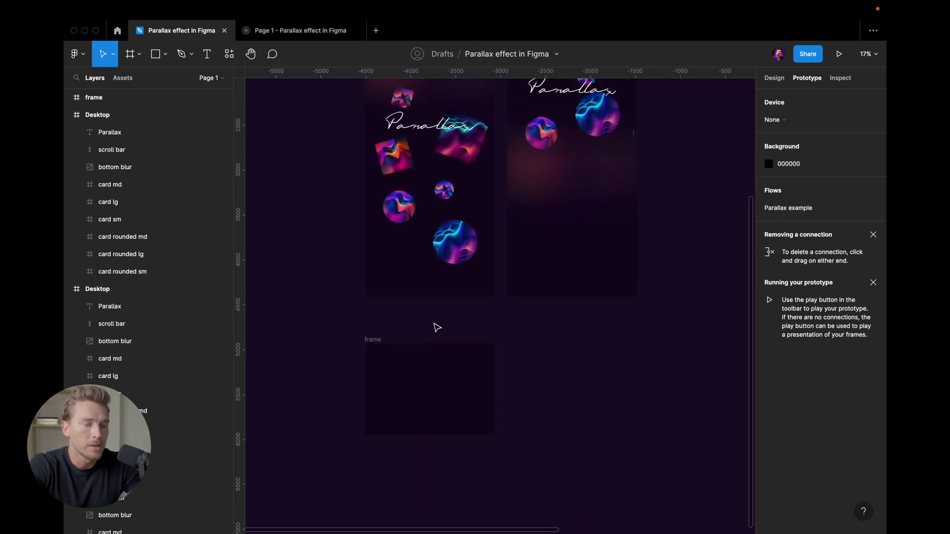
- Copy the Parallax title text from the first example frame into the new frame
left_click(406, 136)
key("super+c")
left_click_drag(375, 353, 456, 383)
key("super+v")
scroll(432, 276, "down", 3)
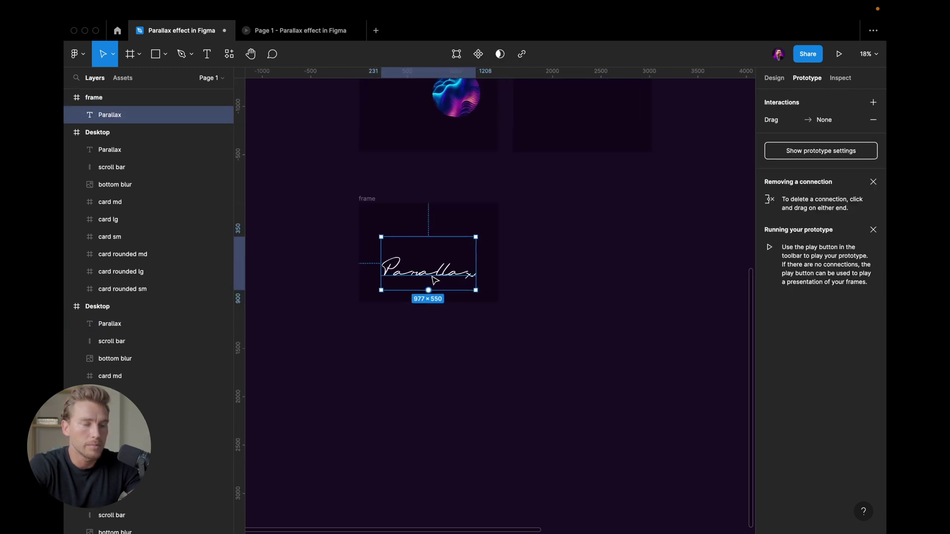
- Copy the bottom blur layer from the first example frame to the top of the new frame
scroll(432, 277, "up", 6)
key("Escape")
left_click(420, 234)
scroll(417, 252, "down", 5)
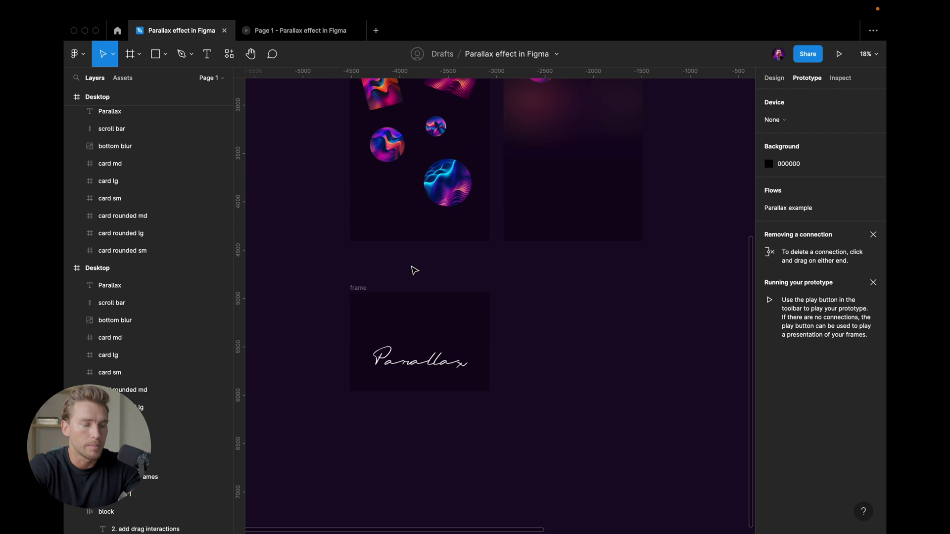
left_click(358, 292)
key("ctrl+v")
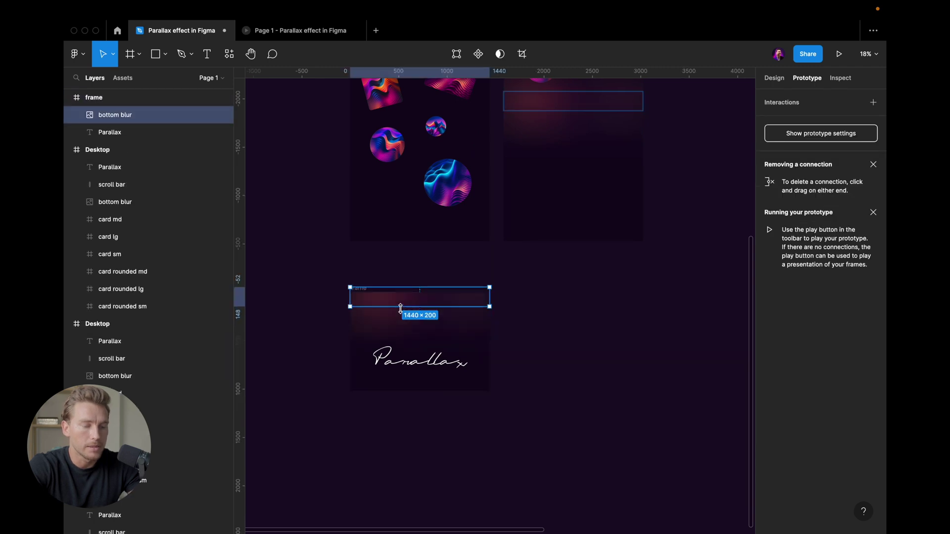
- Bring the new frame's Parallax text to the front, above the blur layer
left_click(400, 343)
right_click(399, 343)
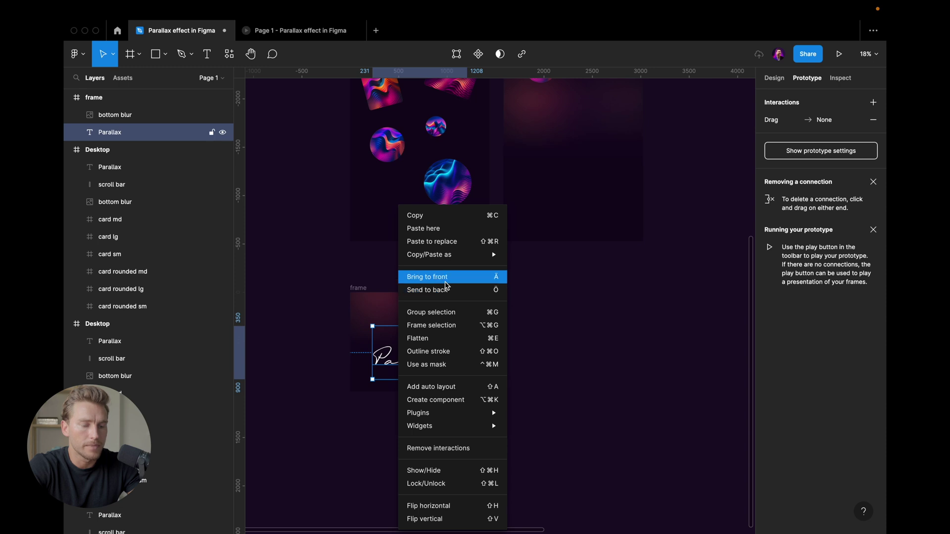
left_click(446, 285)
- Copy all six cards, square and rounded, from the first example frame into the new frame
scroll(430, 298, "up", 5)
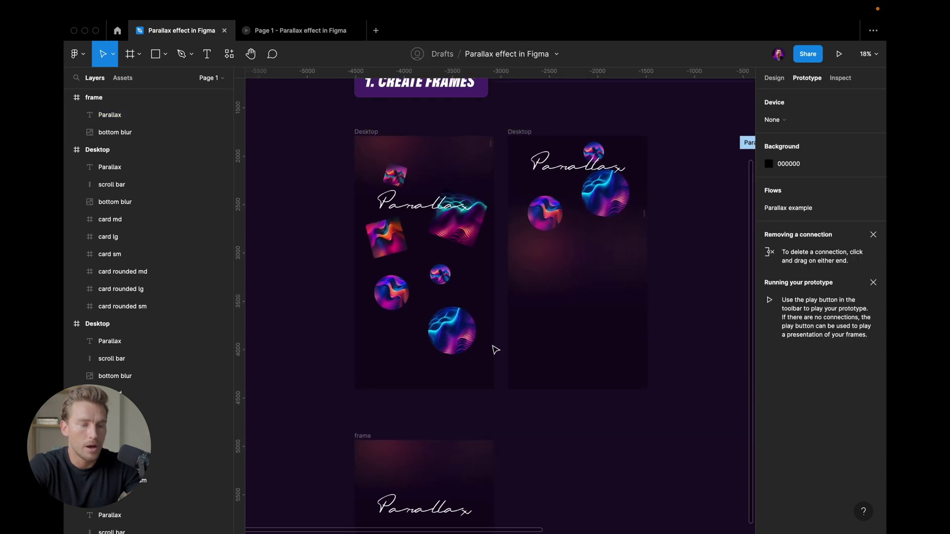
left_click_drag(480, 355, 363, 185)
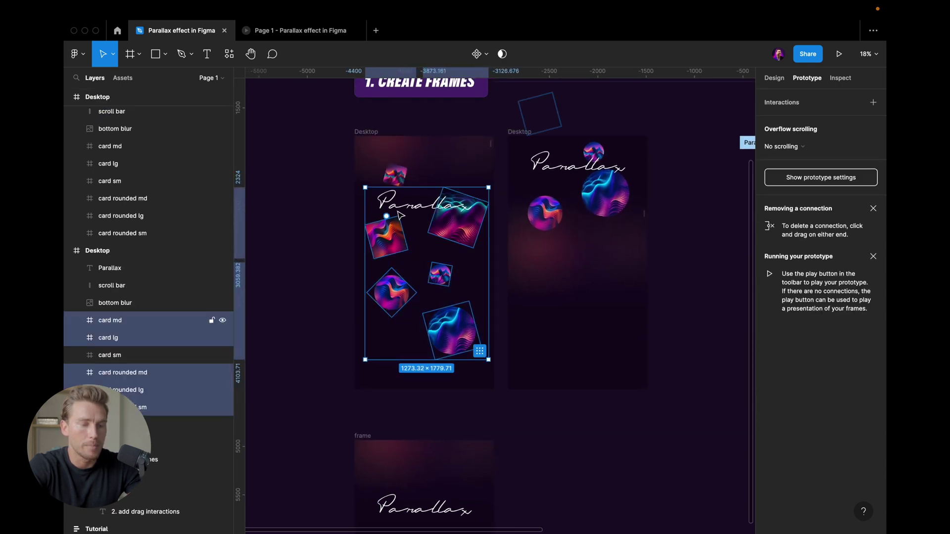
left_click(402, 171, "shift")
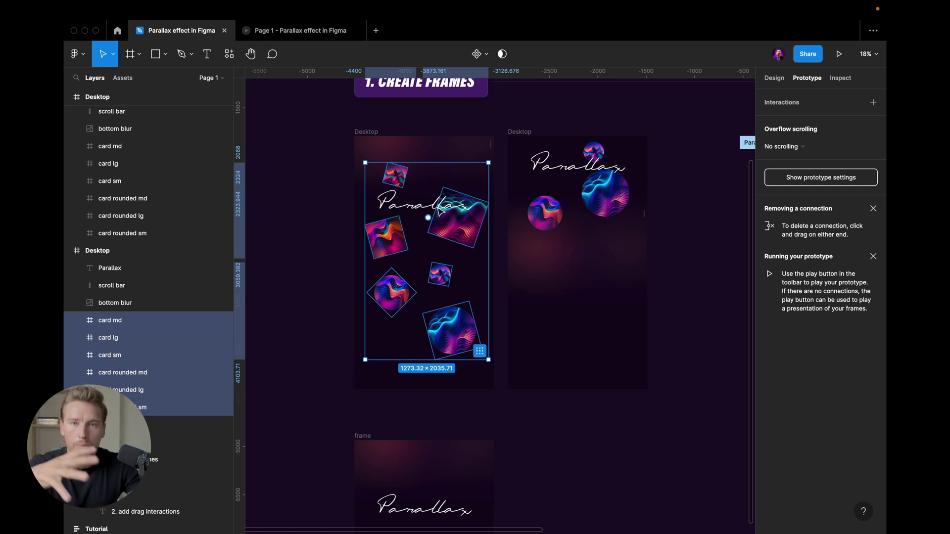
scroll(408, 271, "down", 2)
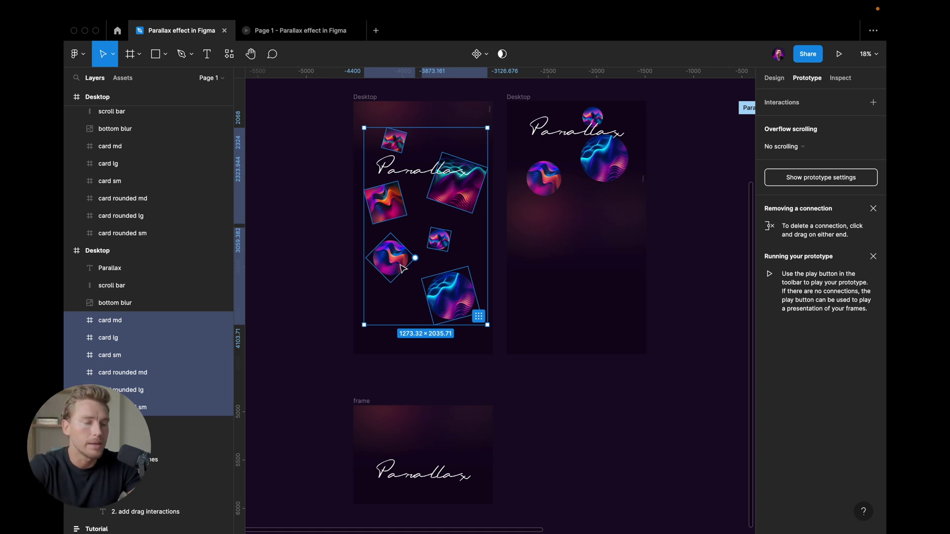
scroll(398, 263, "down", 2)
scroll(384, 386, "up", 2)
left_click(354, 366)
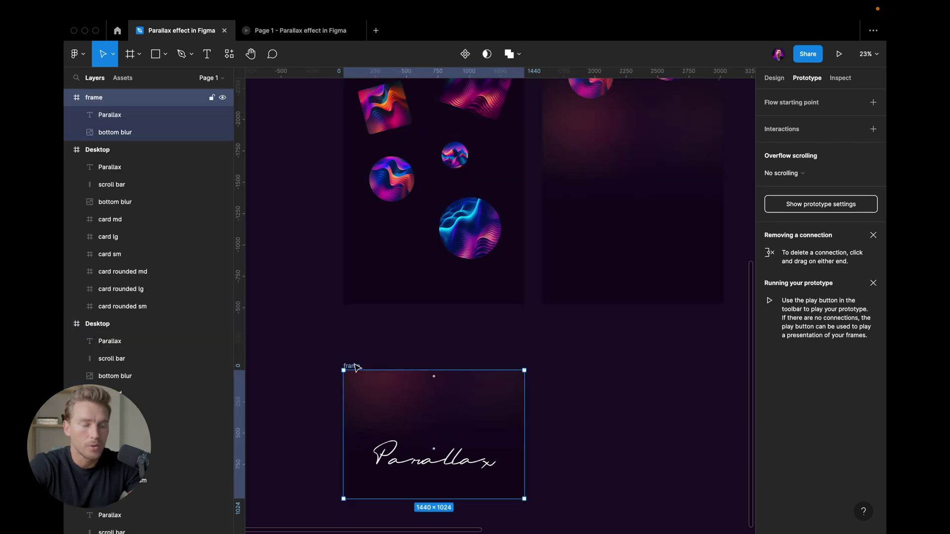
scroll(356, 367, "down", 3)
key("ctrl+v")
scroll(387, 276, "down", 2)
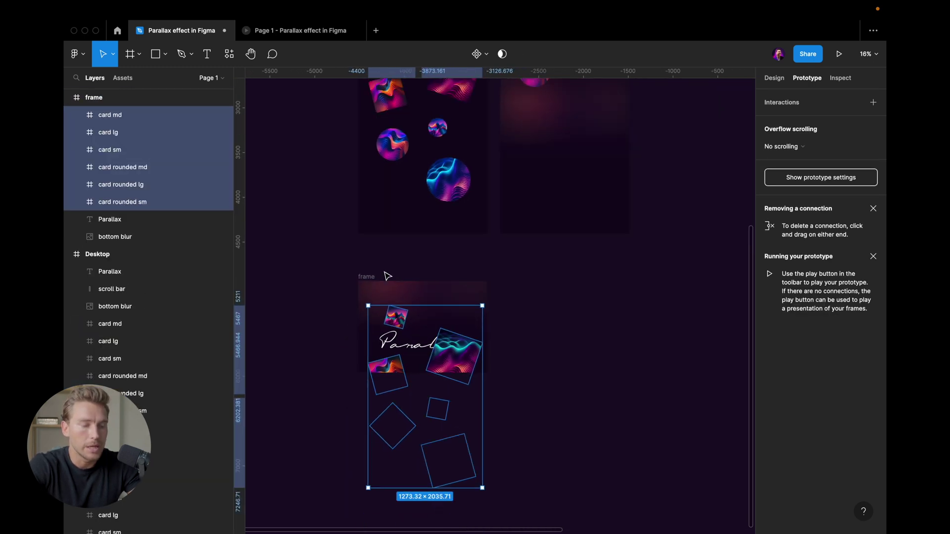
- Extend the new frame downward until it holds all six cards, and bring its Parallax text to the front
left_click(367, 276)
left_click_drag(424, 372, 426, 495)
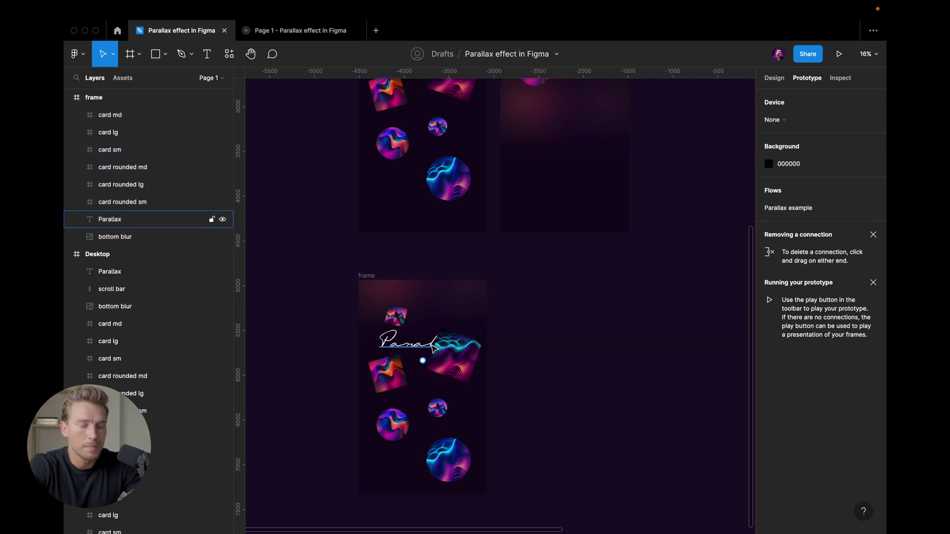
left_click(423, 344)
right_click(422, 346)
left_click(452, 276)
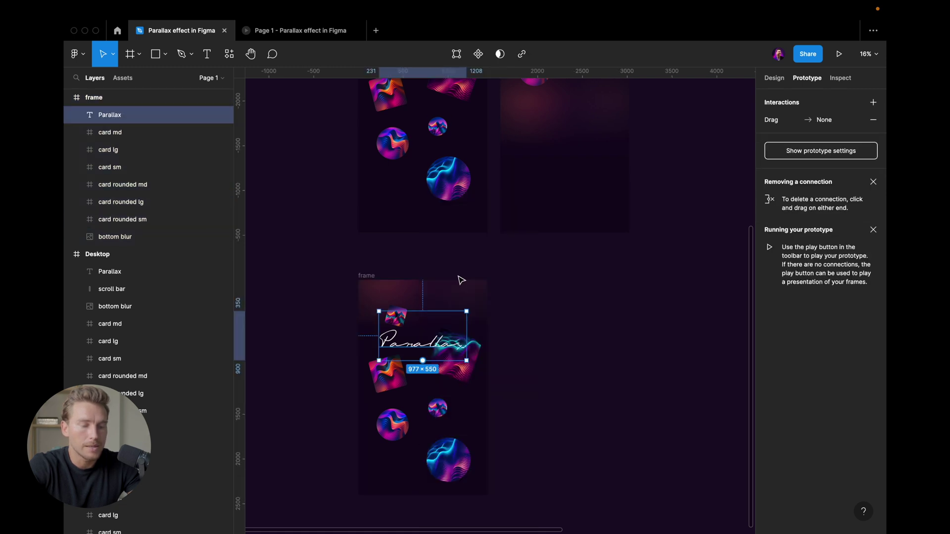
left_click(483, 318)
- Duplicate the completed new frame and place the copy directly to its right, aligned with it
scroll(514, 313, "down", 2)
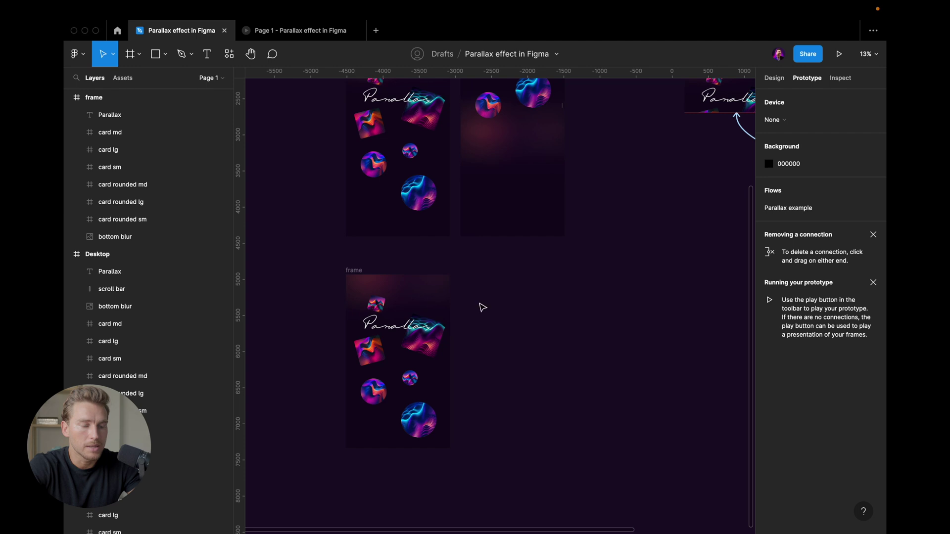
left_click(368, 274)
left_click_drag(368, 274, 475, 272)
- Move the duplicate frame's bottom blur down to about Y 819 and order its layer directly beneath the Parallax text
scroll(475, 272, "up", 3)
left_click(492, 163)
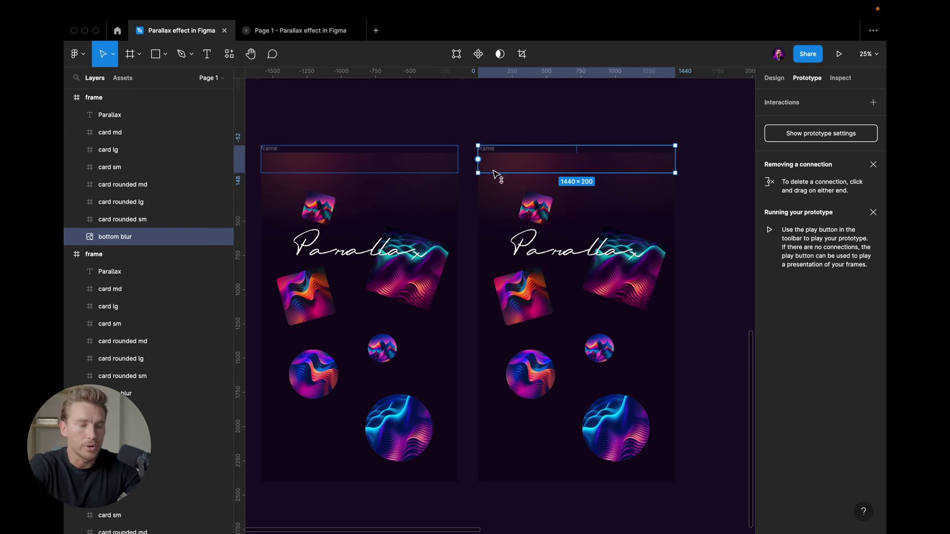
left_click_drag(493, 163, 493, 282)
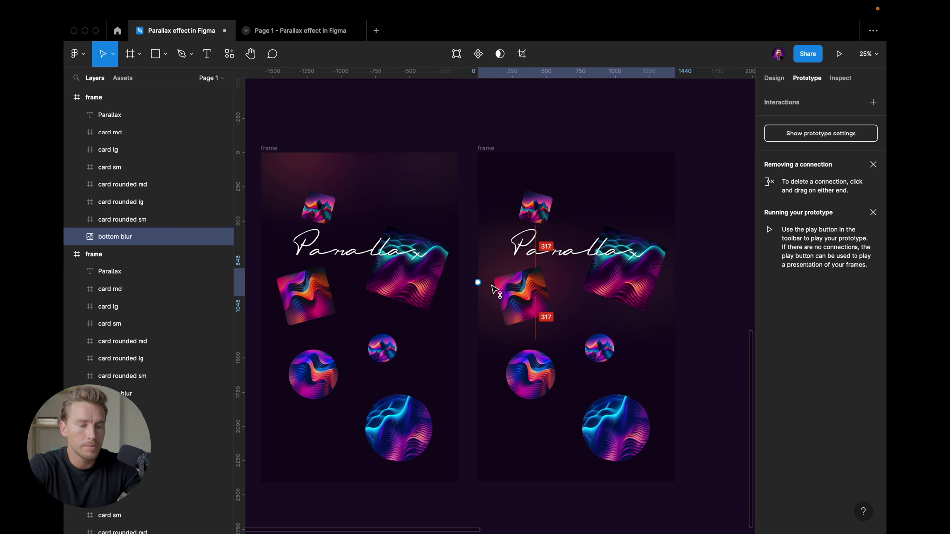
left_click_drag(119, 237, 121, 129)
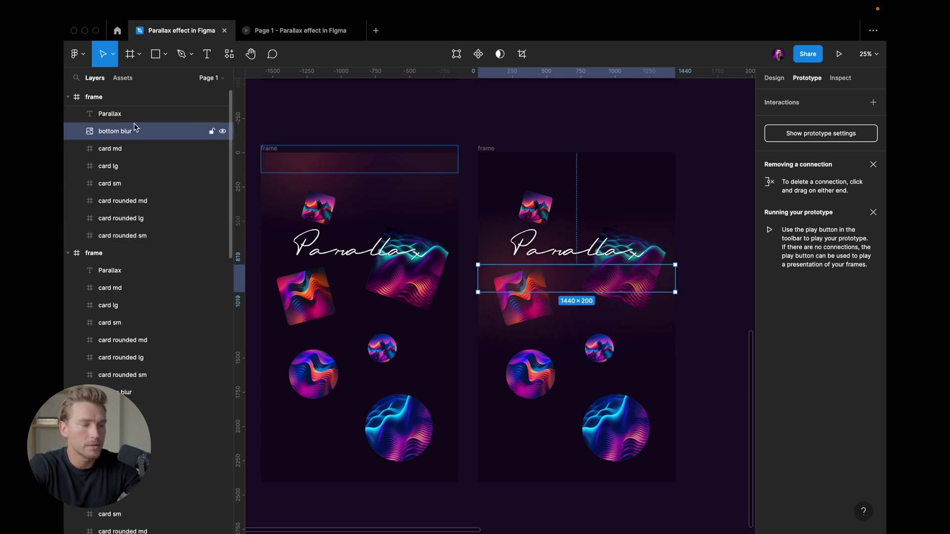
- Order the original new frame's bottom blur layer directly beneath its Parallax text, above the cards
scroll(386, 237, "left", 2)
scroll(386, 237, "up", 1)
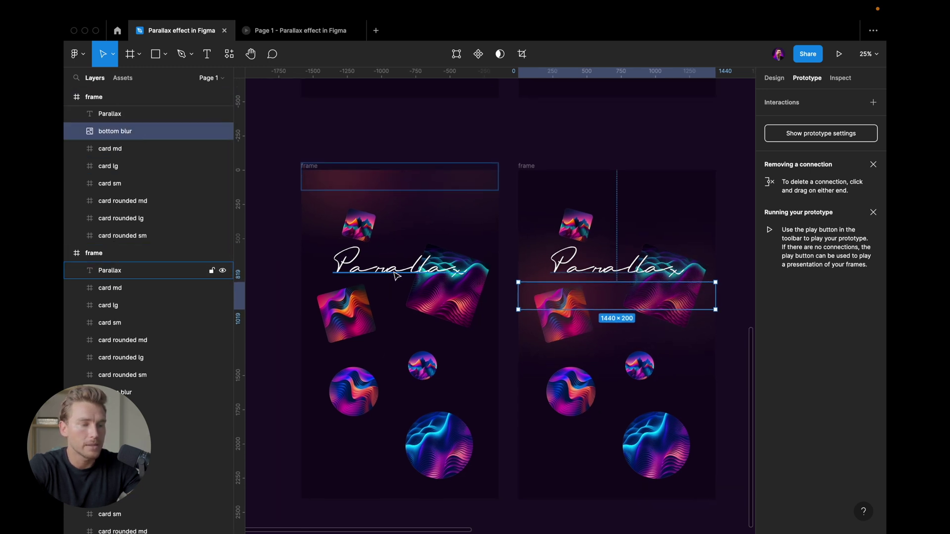
left_click(325, 182)
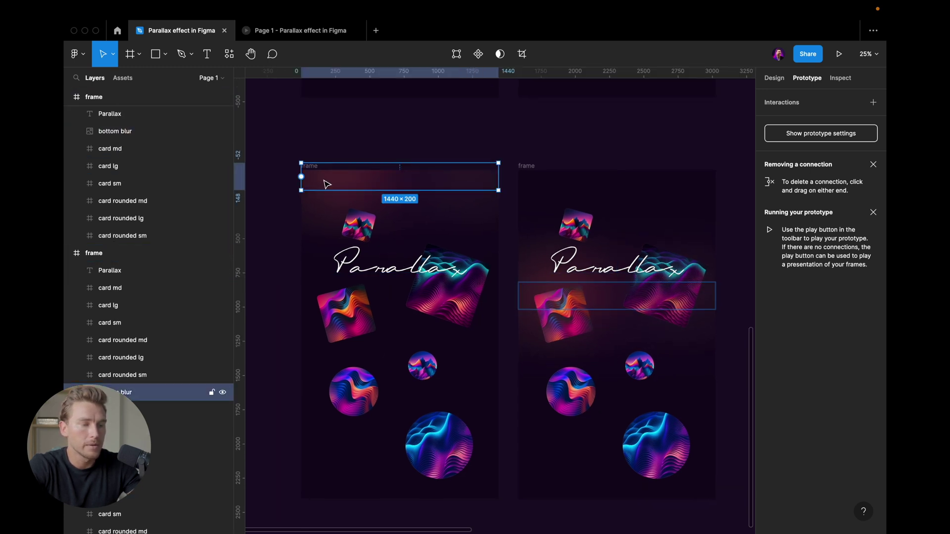
left_click(142, 375)
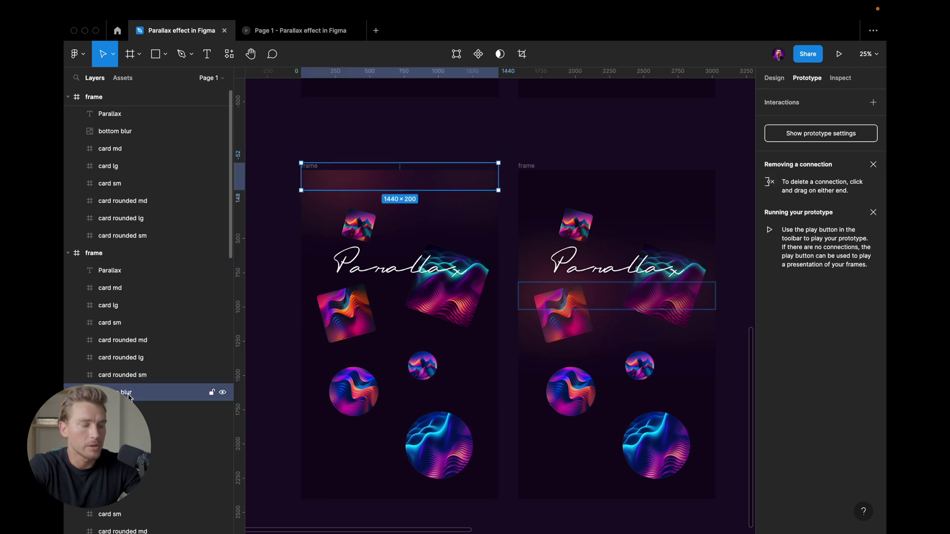
left_click_drag(129, 397, 128, 287)
scroll(564, 217, "down", 2)
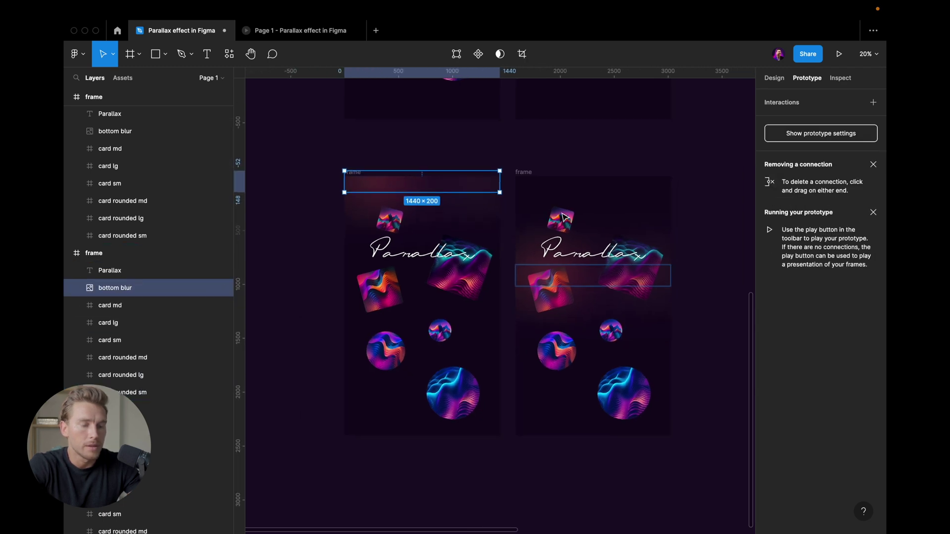
key("Escape")
scroll(564, 218, "up", 4)
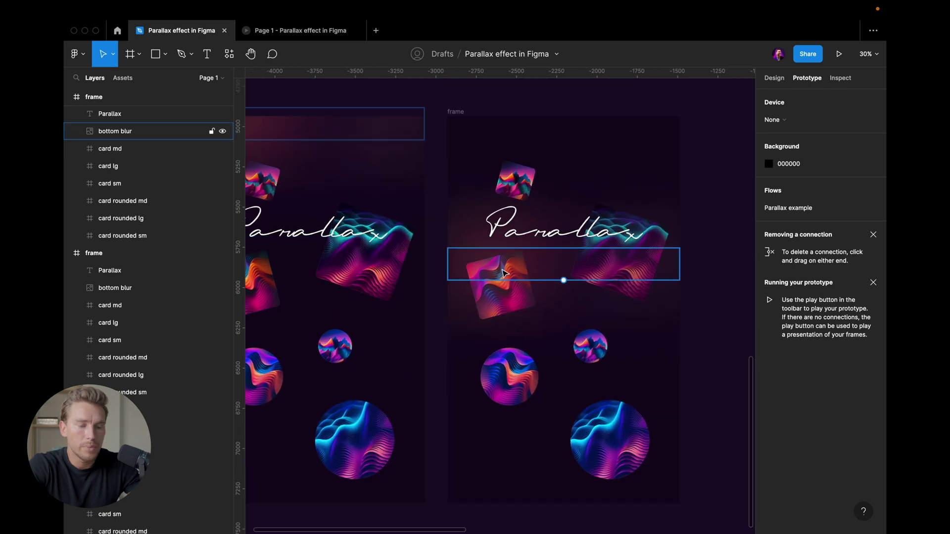
scroll(535, 227, "down", 1)
scroll(449, 184, "left", 2)
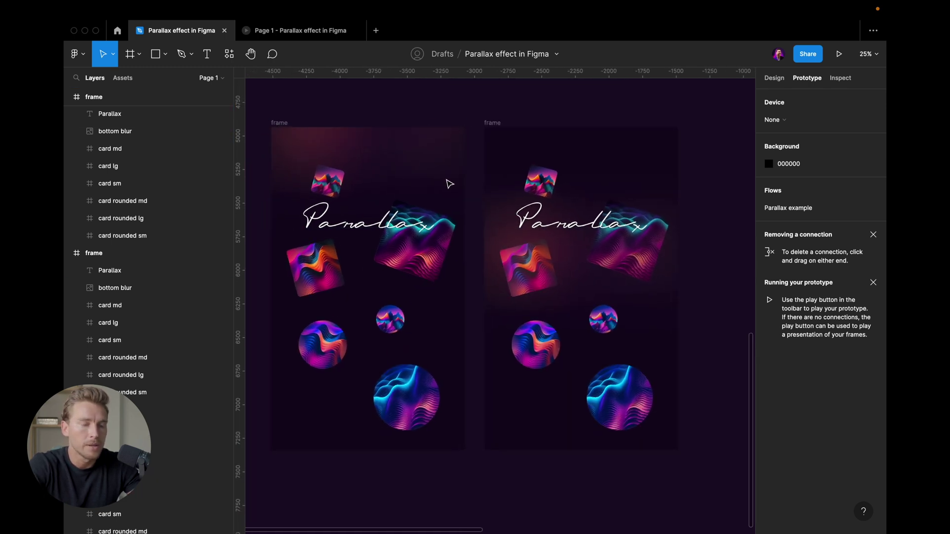
left_click(554, 179)
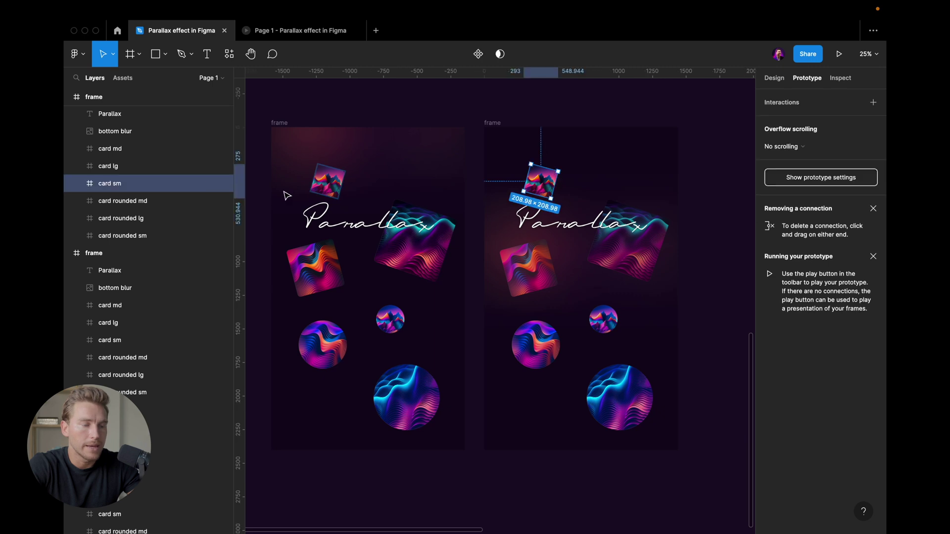
left_click(125, 150, "shift")
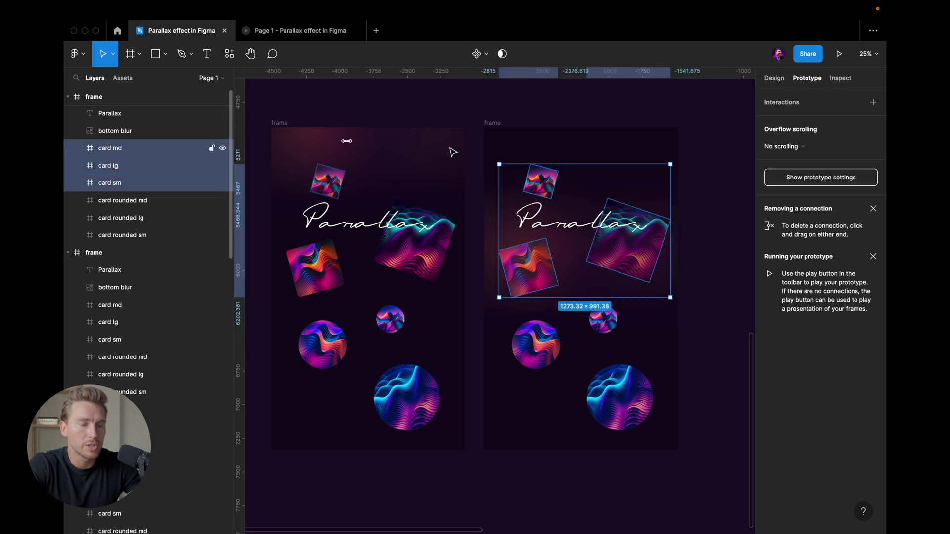
left_click(647, 258)
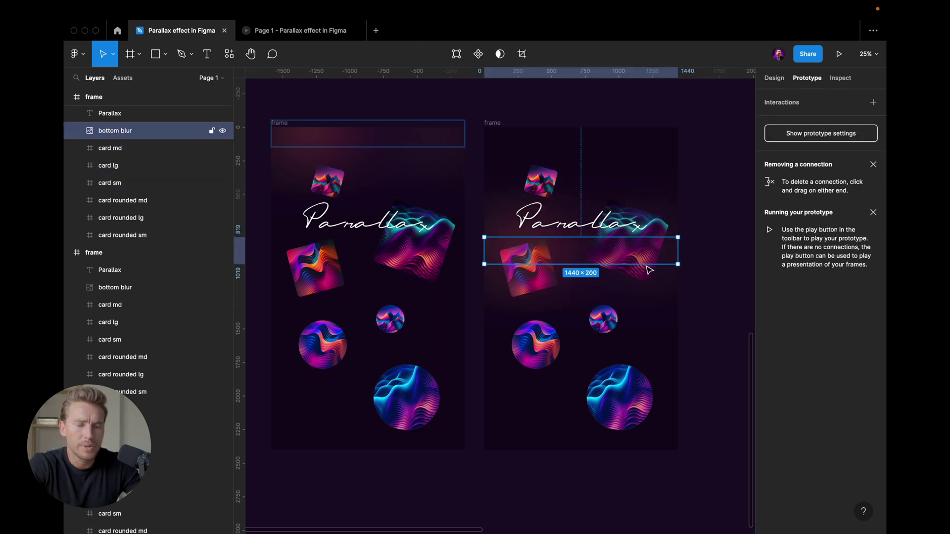
key("Escape")
- Reposition the duplicate frame's square cards vertically: the large one up to Y 116, the small one down, the medium one slightly up to Y 750
left_click(663, 221)
left_click_drag(663, 225, 657, 170)
left_click(537, 174)
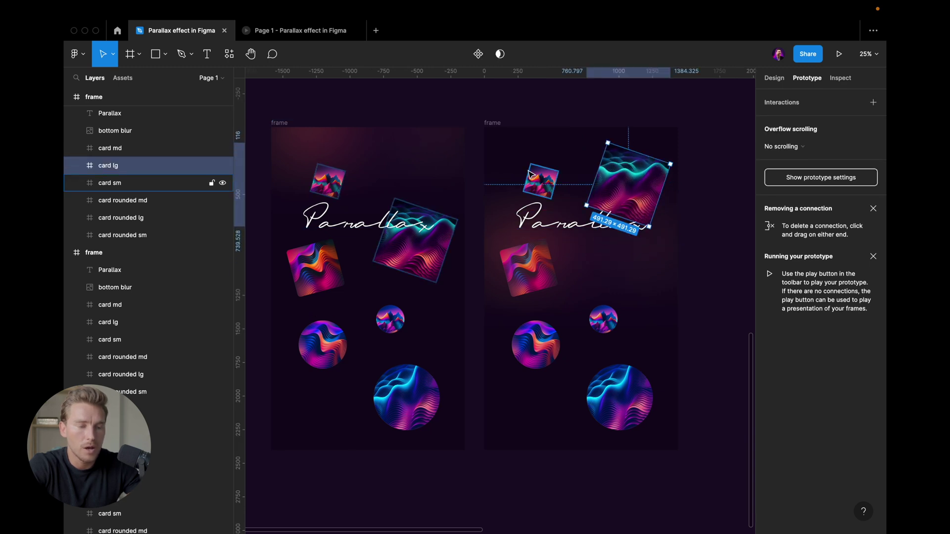
left_click_drag(550, 173, 550, 194)
key("Escape")
left_click_drag(518, 275, 518, 267)
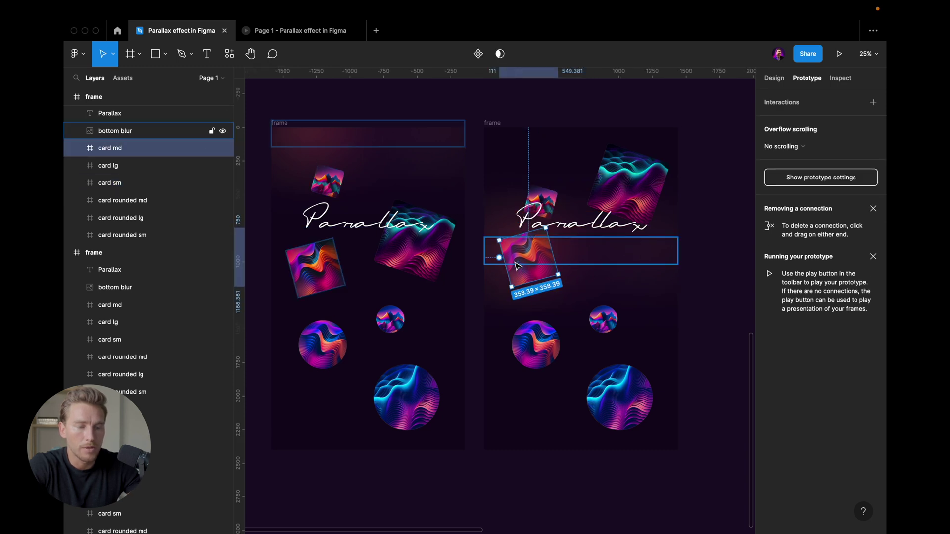
- Move the duplicate frame's three square cards together straight up until they sit completely above its top edge
left_click(545, 193, "shift")
left_click(640, 180, "shift")
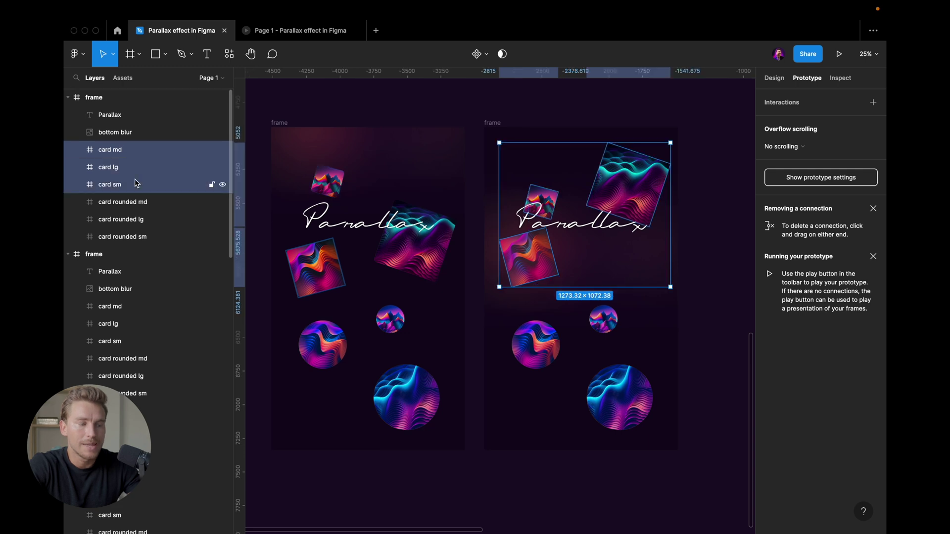
scroll(625, 190, "down", 1)
left_click_drag(624, 190, 591, 277)
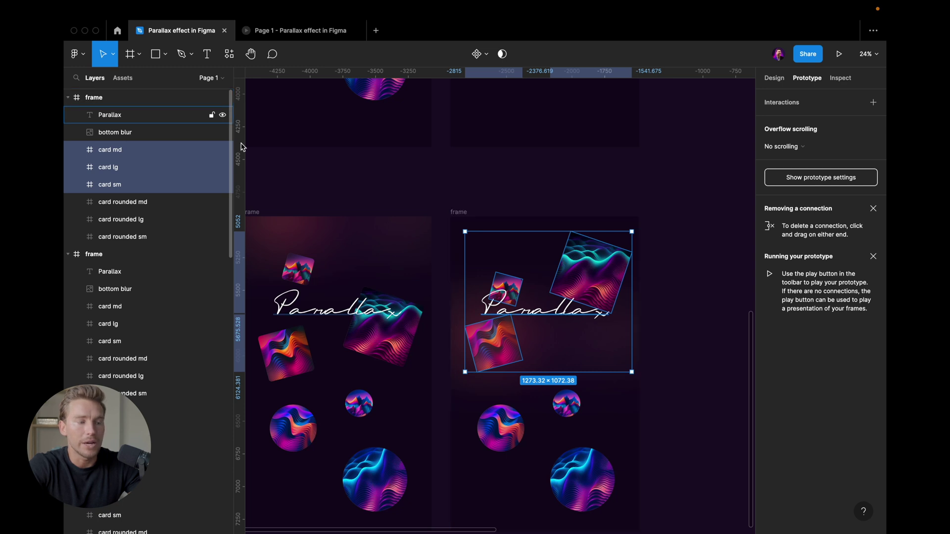
left_click_drag(599, 274, 592, 272)
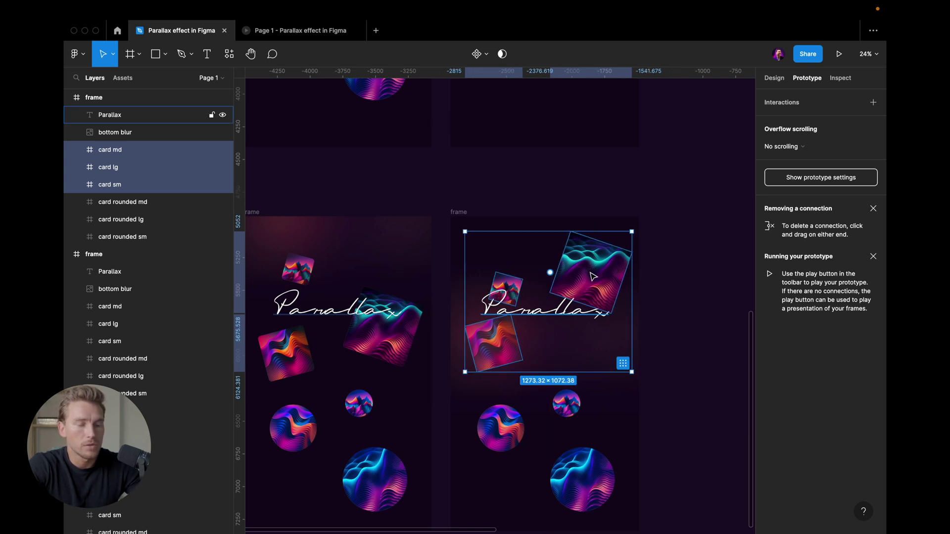
left_click_drag(594, 276, 593, 144)
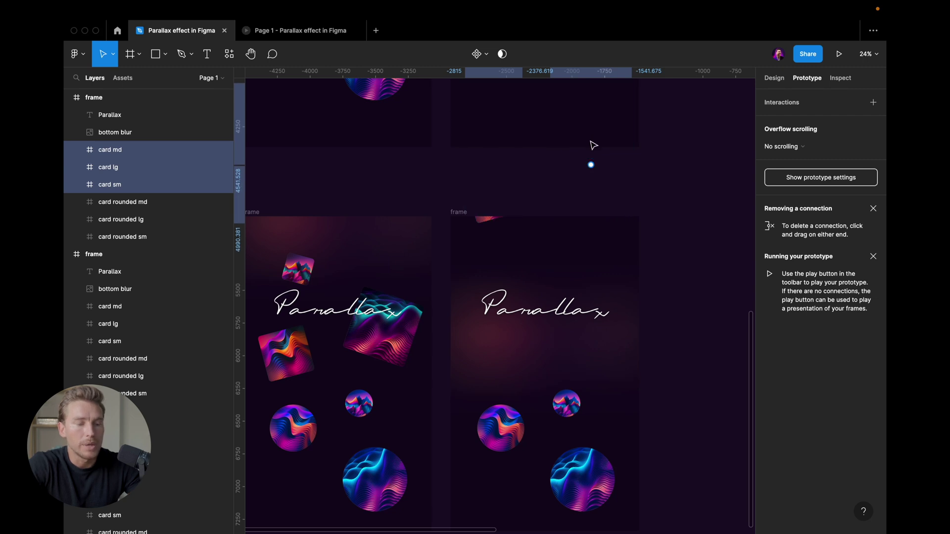
key("shift+Up")
key("shift+Up")
key("shift+Up")
key("shift+Up")
key("shift+Up")
key("shift+Up")
key("shift+Up")
key("shift+Up")
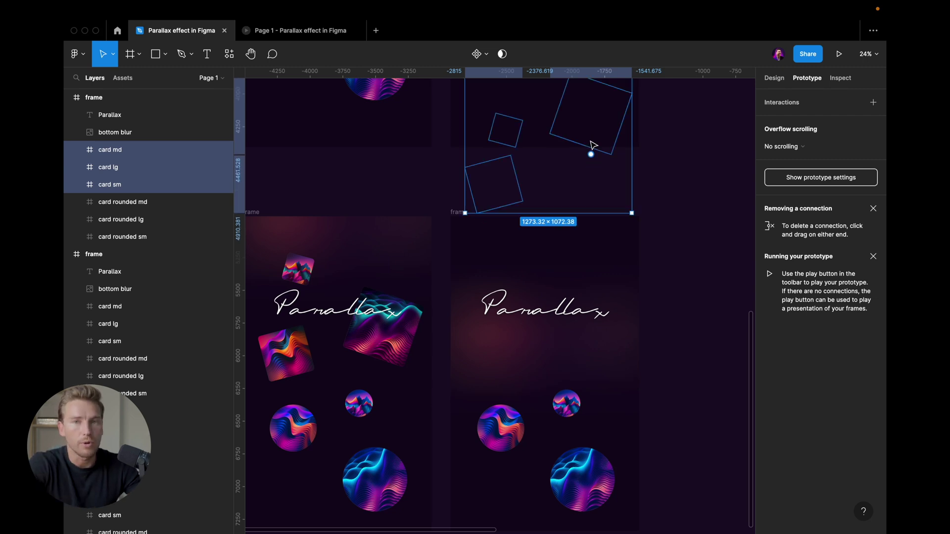
scroll(553, 265, "down", 1)
left_click(553, 278)
- Move the duplicate frame's Parallax text up near the top of the frame
scroll(549, 285, "left", 1)
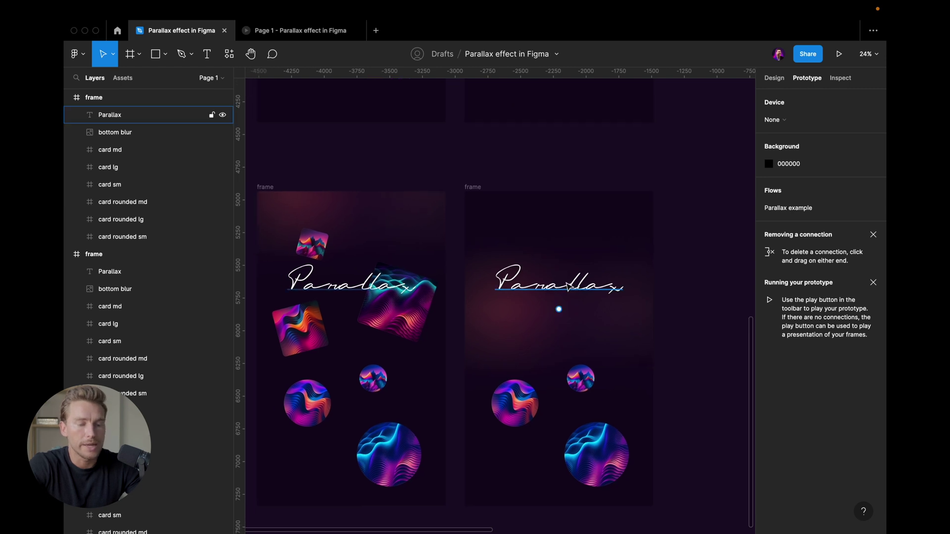
left_click(565, 283)
left_click_drag(578, 280, 572, 225)
key("Escape")
scroll(572, 226, "down", 1)
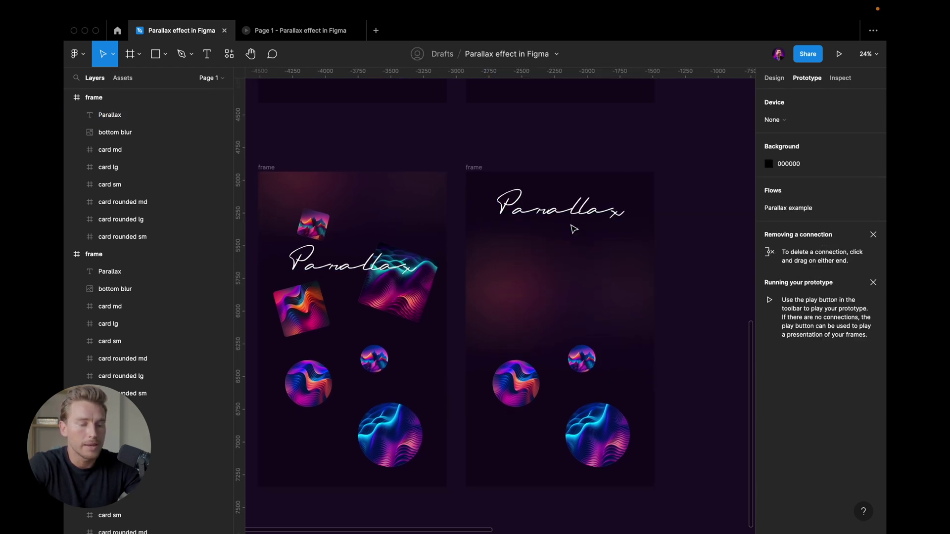
- Lower the duplicate frame's medium rounded card to Y 1588, lower the small one slightly, and place the large one at Y 1687
scroll(572, 225, "down", 3)
left_click(544, 341)
scroll(547, 345, "up", 2)
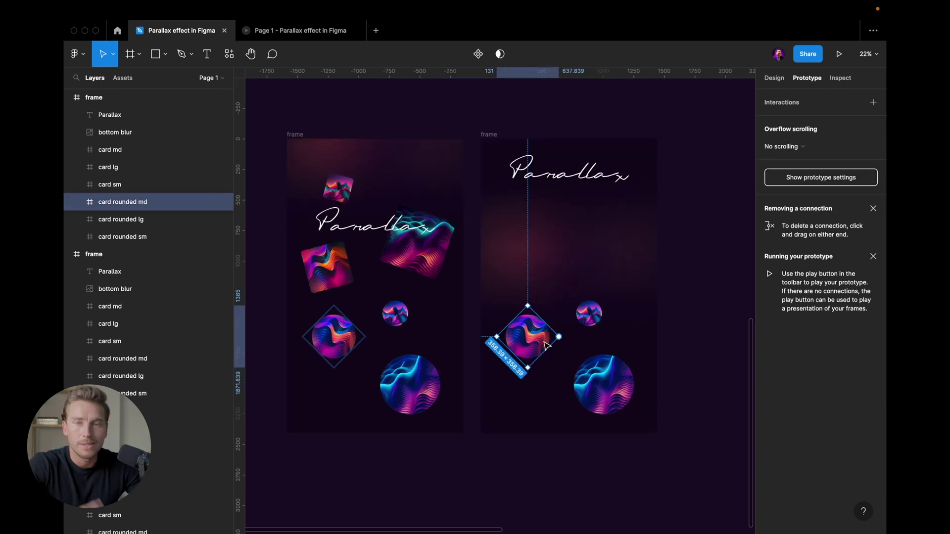
scroll(544, 342, "up", 2)
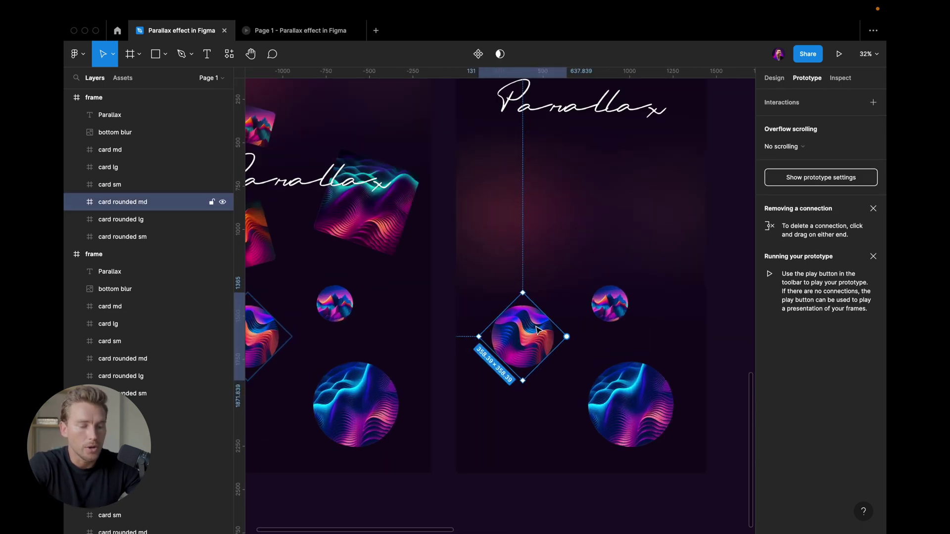
left_click_drag(537, 330, 536, 368)
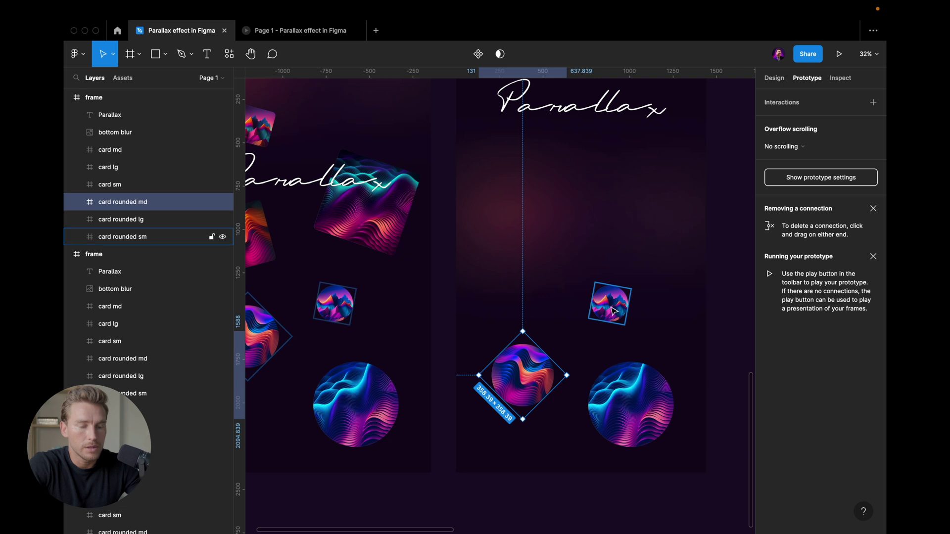
left_click_drag(614, 311, 613, 331)
left_click(641, 387)
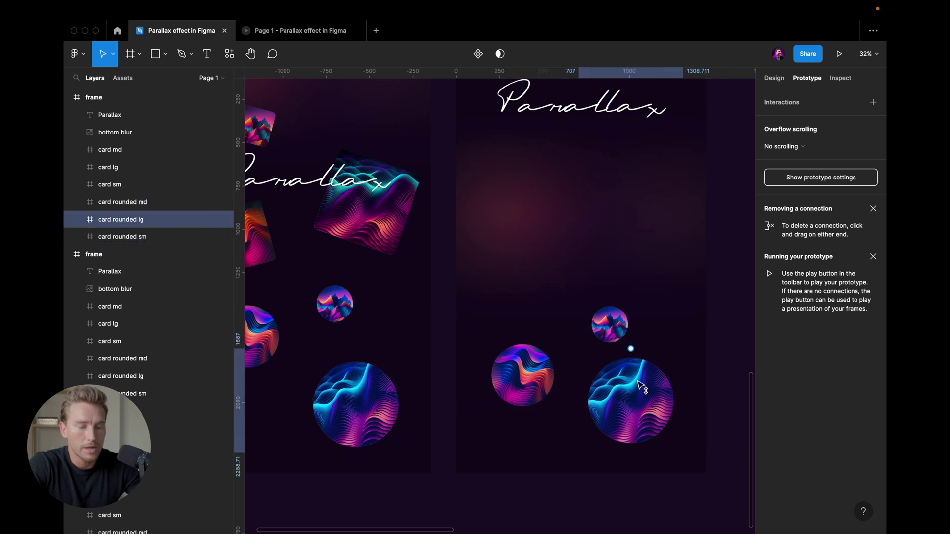
- Move the duplicate frame's three rounded cards together straight up until they sit around and just below the Parallax title
scroll(638, 386, "down", 1)
left_click(546, 355, "shift")
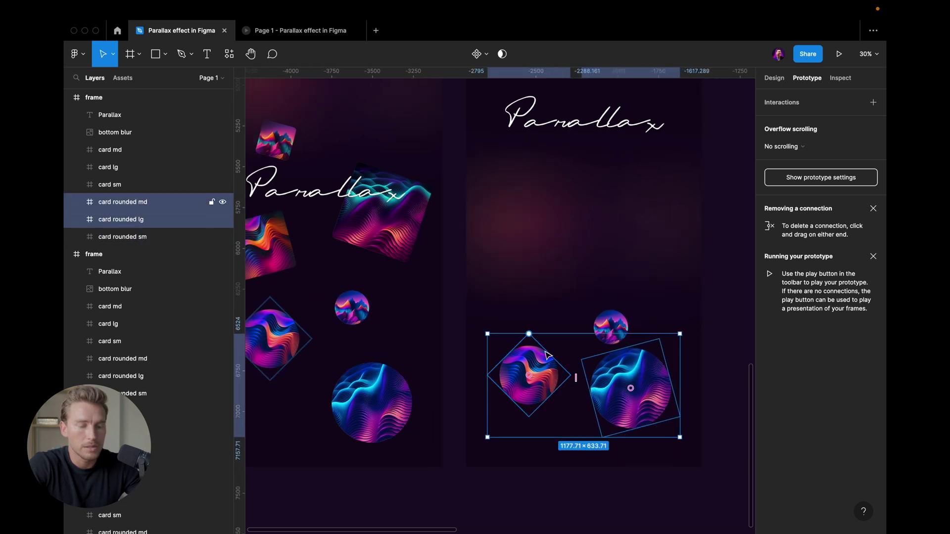
left_click(611, 327, "shift")
scroll(630, 398, "up", 1)
left_click_drag(629, 412, 627, 247)
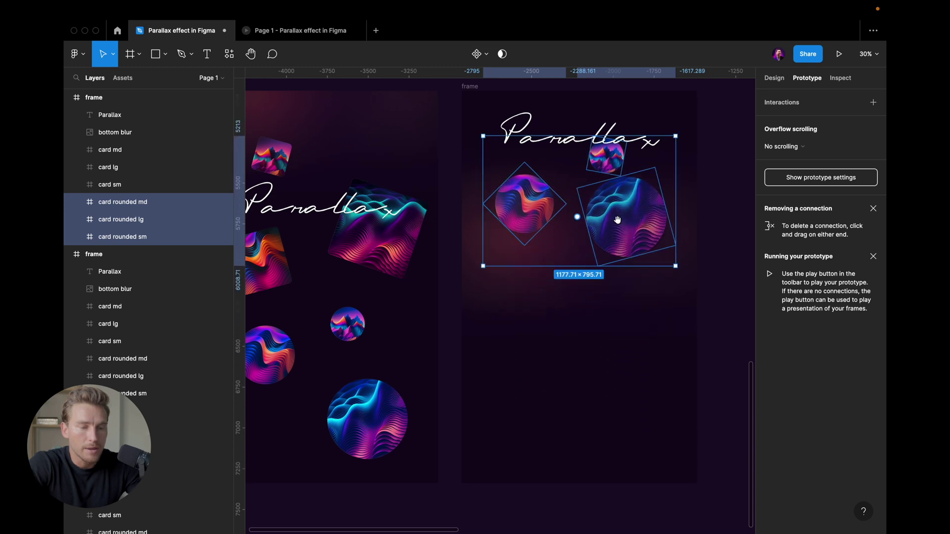
scroll(627, 267, "up", 3)
left_click_drag(629, 290, 625, 270)
key("Escape")
- Duplicate the two tall frames and place the copies directly below the Desktop example frames, at X 173, Y 4407
left_click(472, 142)
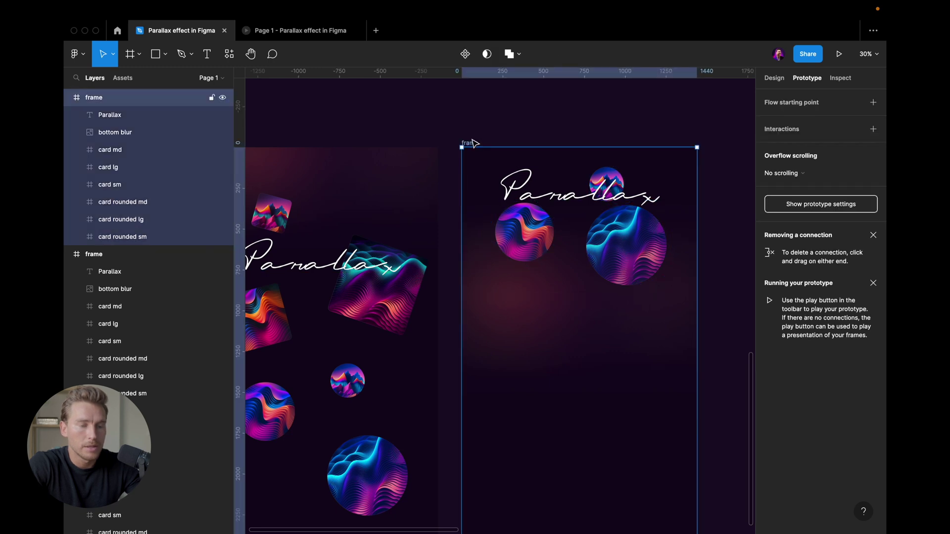
scroll(472, 141, "down", 4)
key("Escape")
left_click(368, 139)
left_click(480, 138, "shift")
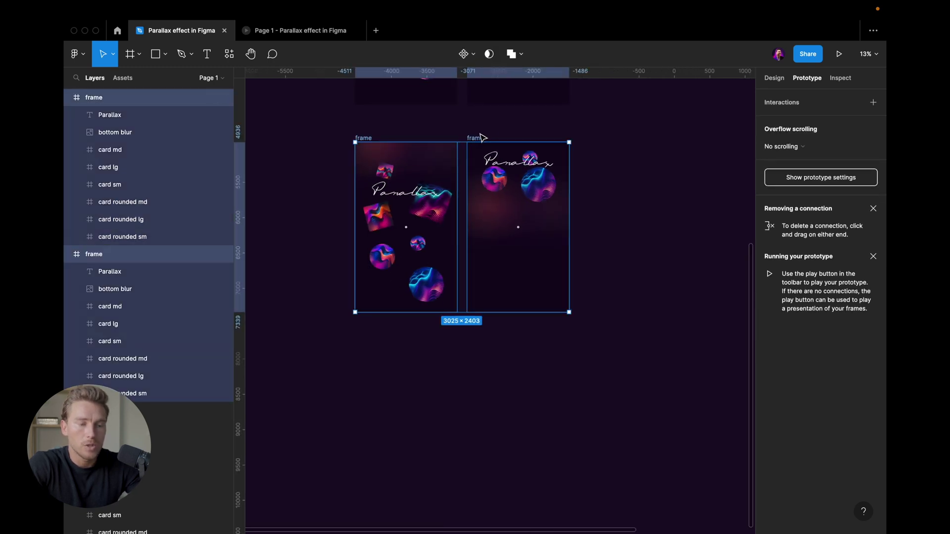
left_click_drag(489, 128, 496, 272)
scroll(480, 214, "down", 3)
scroll(494, 271, "down", 2)
scroll(488, 231, "up", 4)
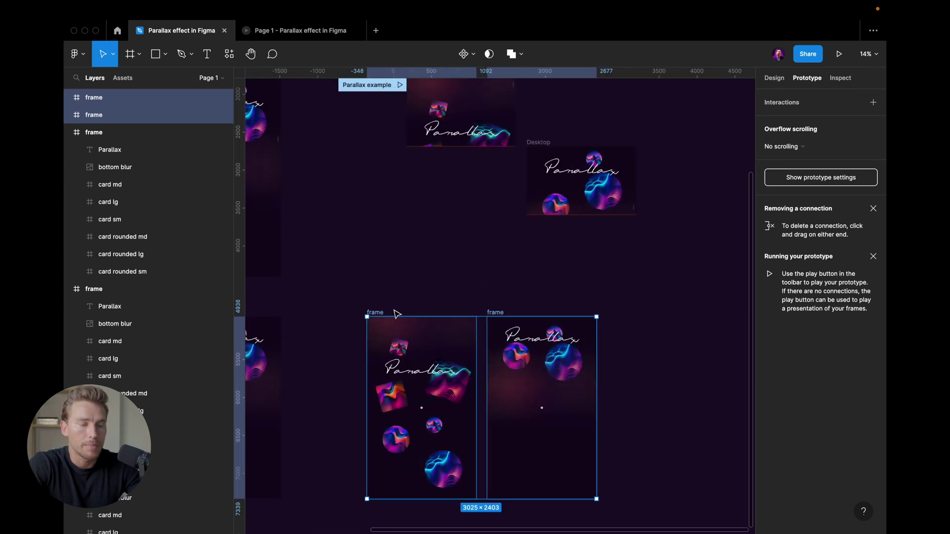
scroll(395, 313, "down", 3)
left_click_drag(395, 318, 428, 292)
scroll(448, 301, "up", 3)
- Set the height of both copied frames to 900
left_click(381, 278)
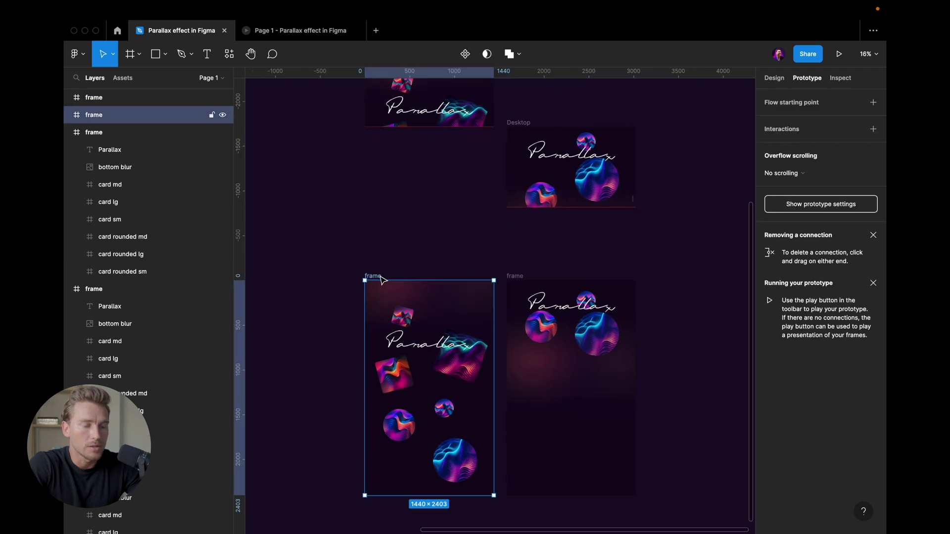
left_click(519, 276, "shift")
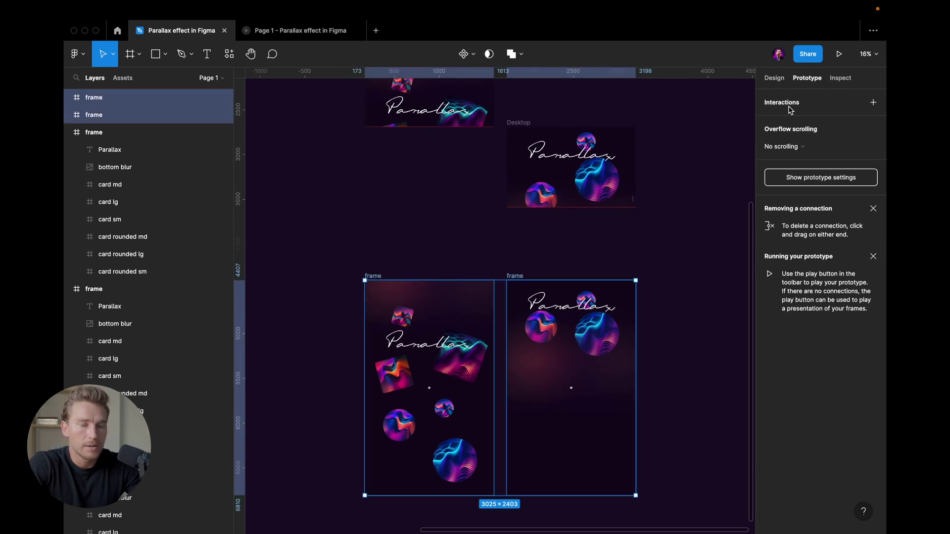
left_click(774, 78)
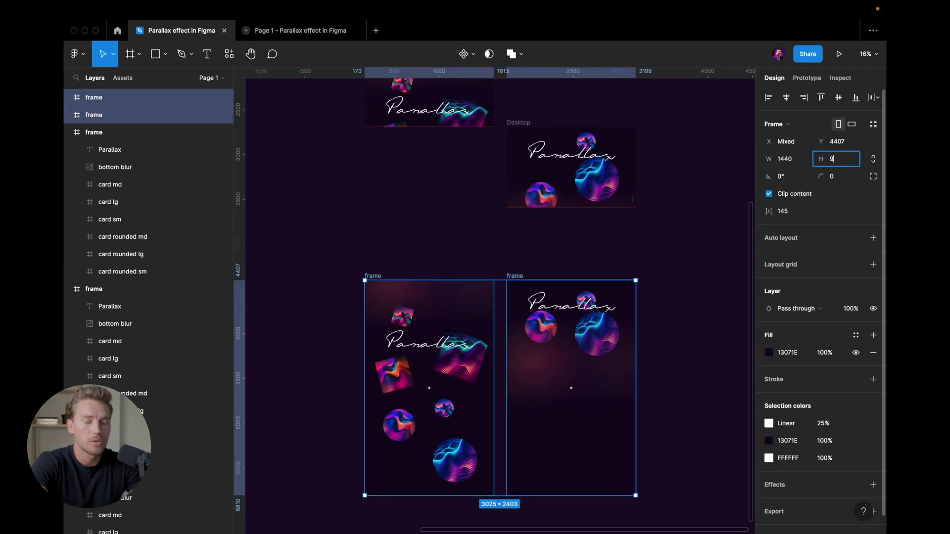
type("900")
key("Return")
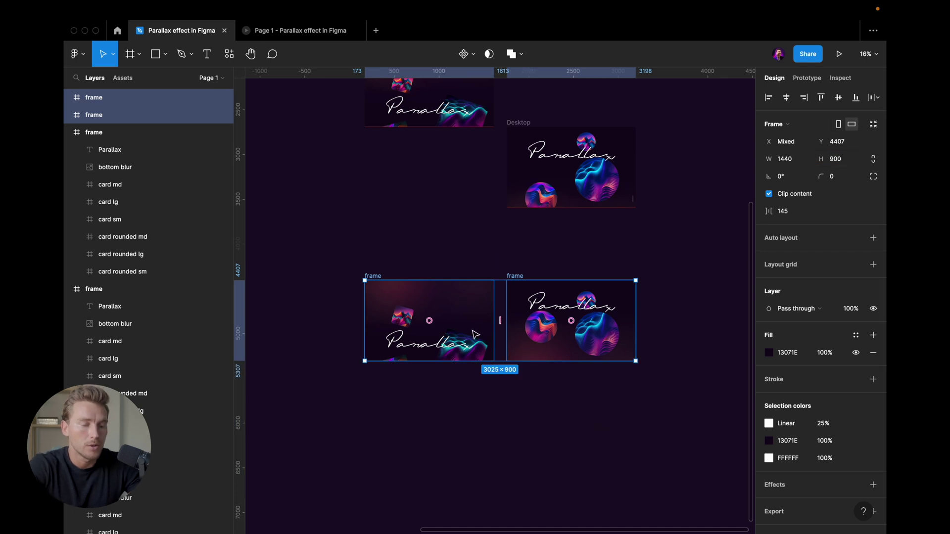
scroll(475, 335, "up", 5)
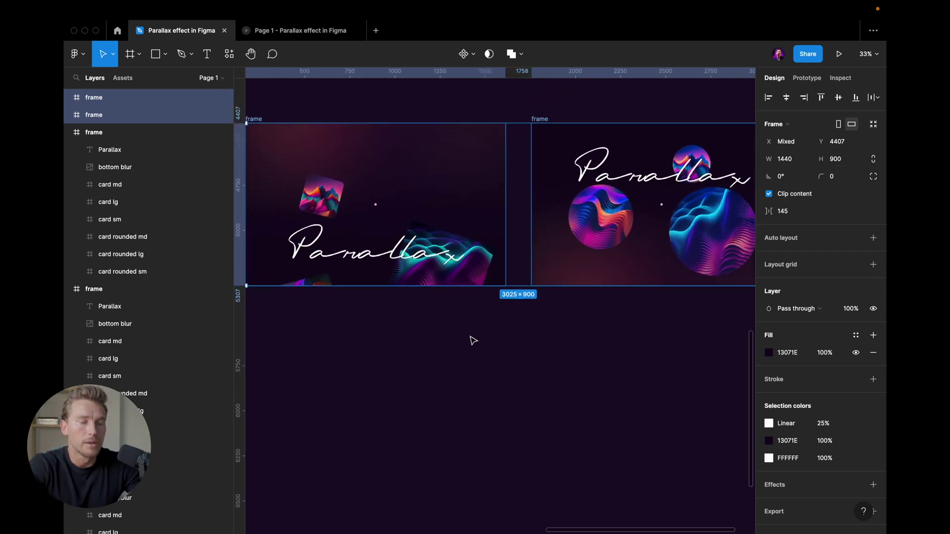
scroll(472, 341, "down", 2)
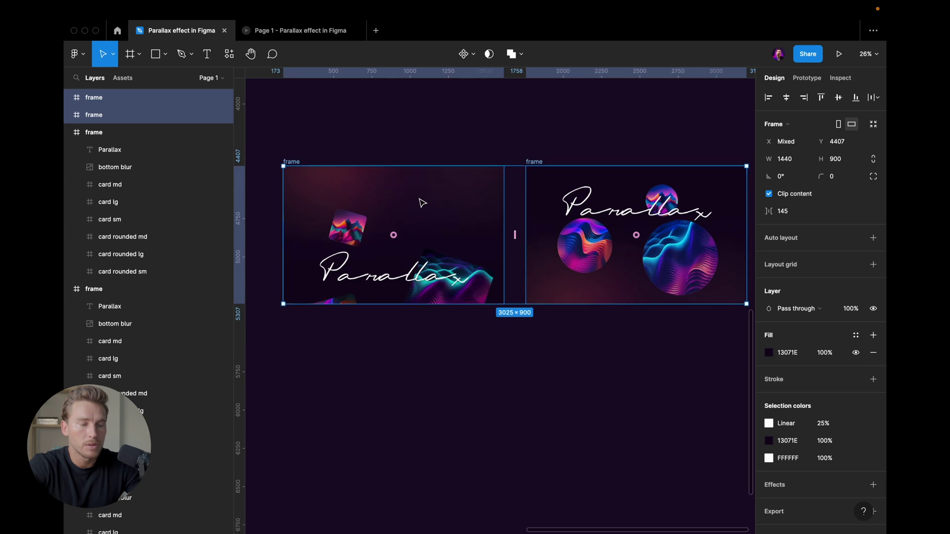
- Make the first 900-high frame a prototype flow starting point named "Flow start"
key("Escape")
left_click(298, 162)
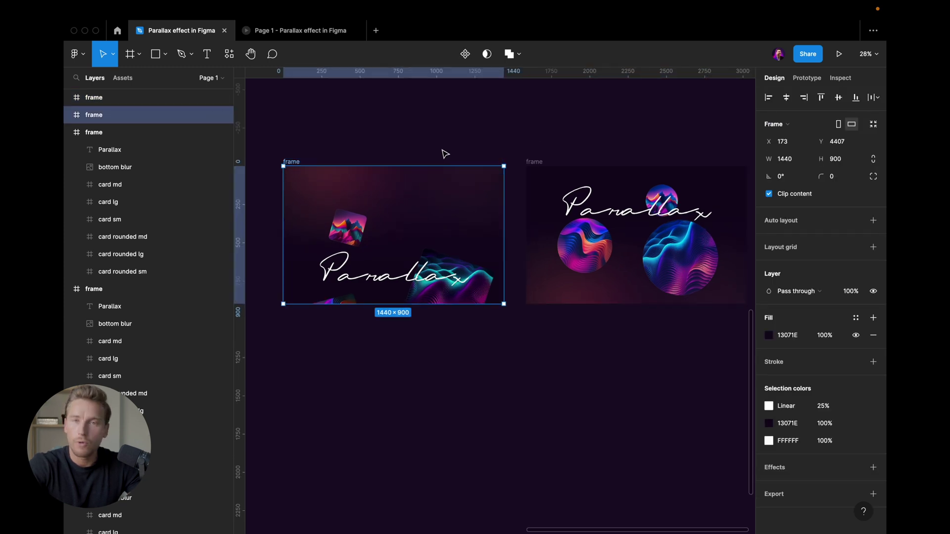
left_click(798, 79)
scroll(612, 142, "left", 2)
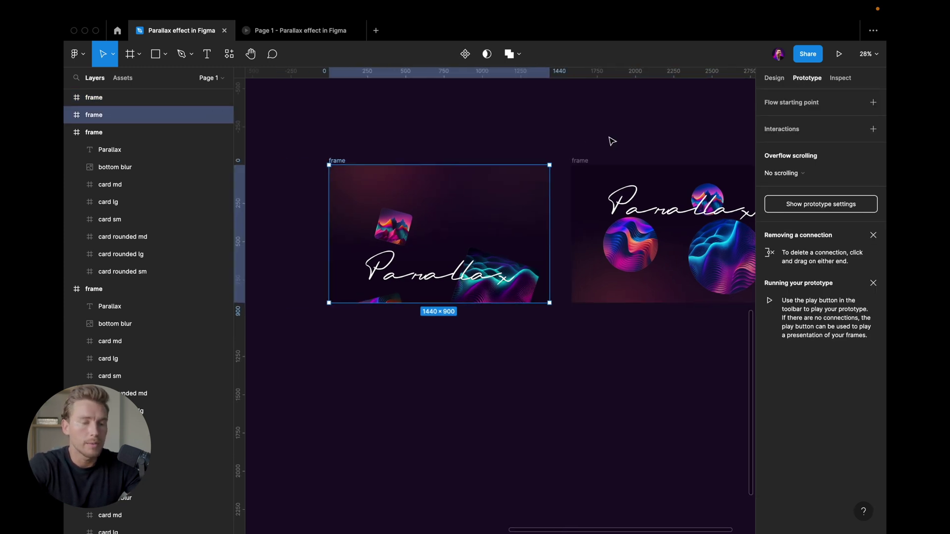
left_click(873, 103)
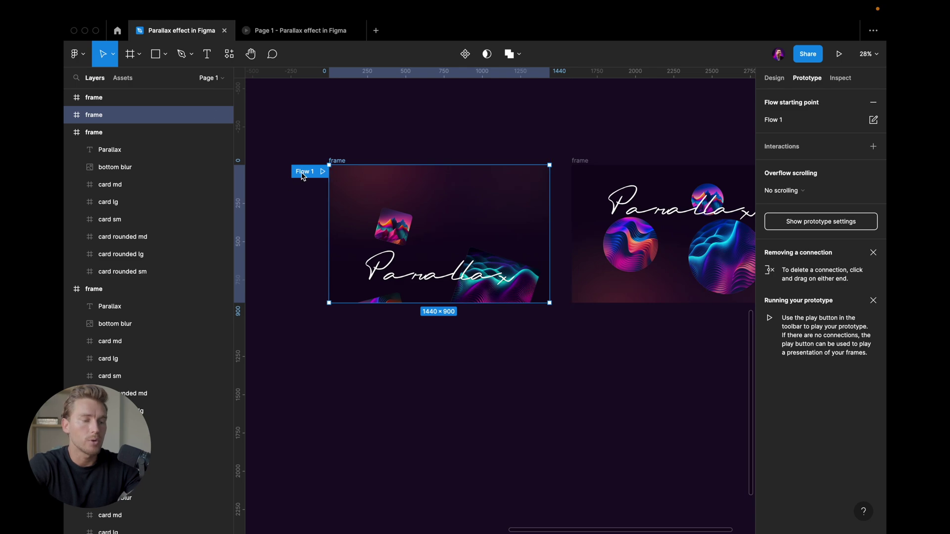
type("Flow")
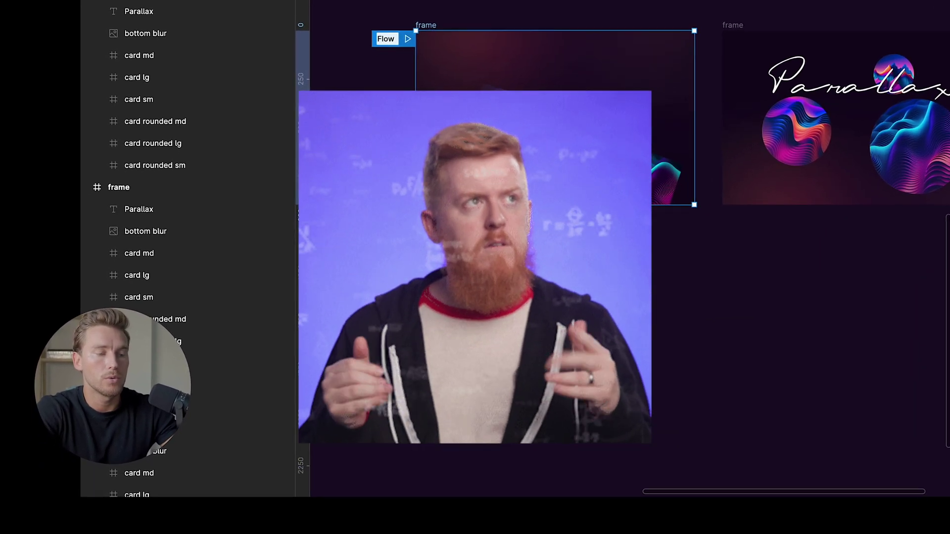
type(" start")
key("Return")
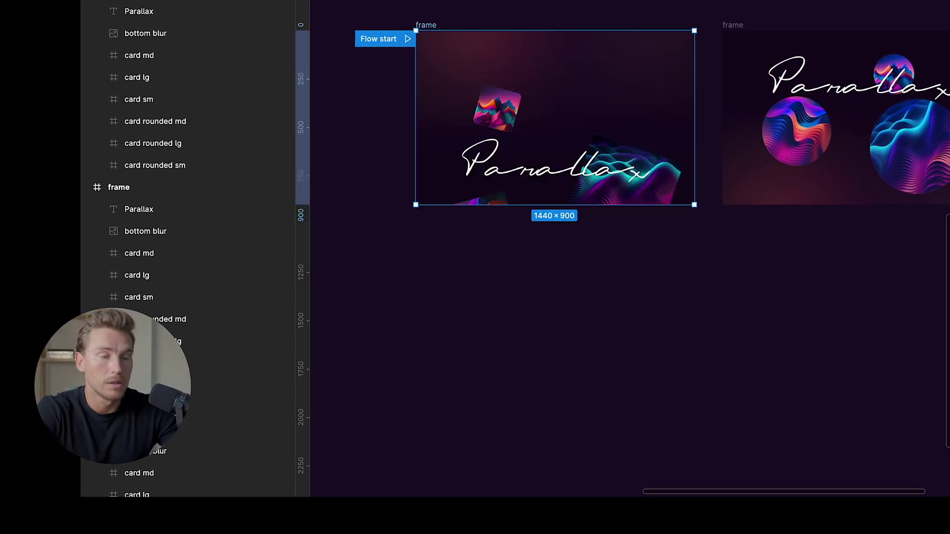
left_click(668, 6)
- Copy the 12 × 68 scroll bar from the tall Desktop example frame into the Flow start frame at the same position
scroll(668, 7, "down", 3)
scroll(668, 7, "up", 5)
scroll(668, 7, "left", 4)
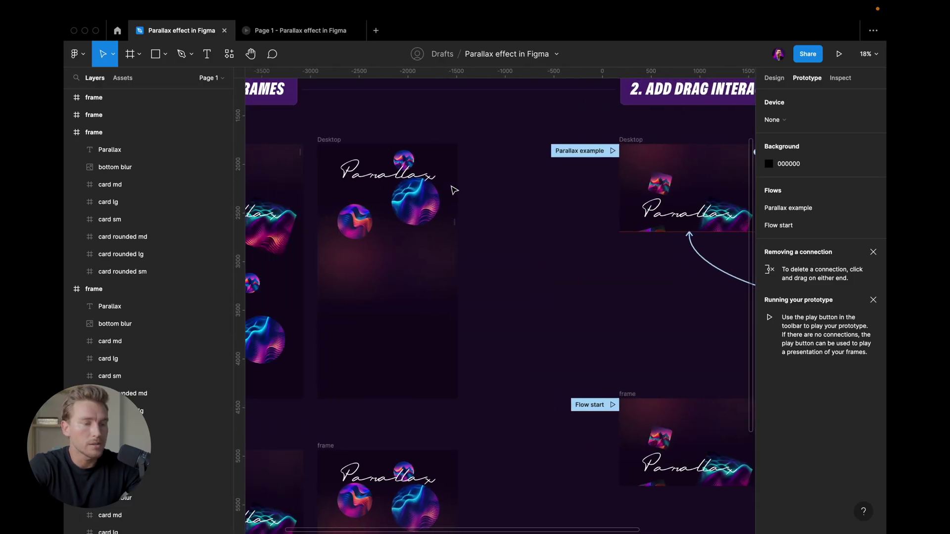
scroll(454, 190, "up", 2)
scroll(435, 183, "left", 3)
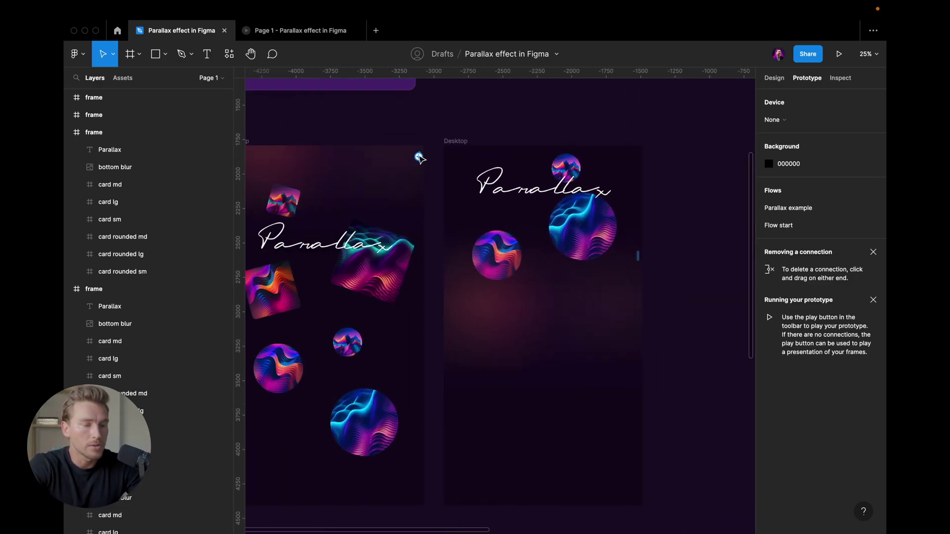
scroll(419, 158, "up", 4)
left_click(422, 162)
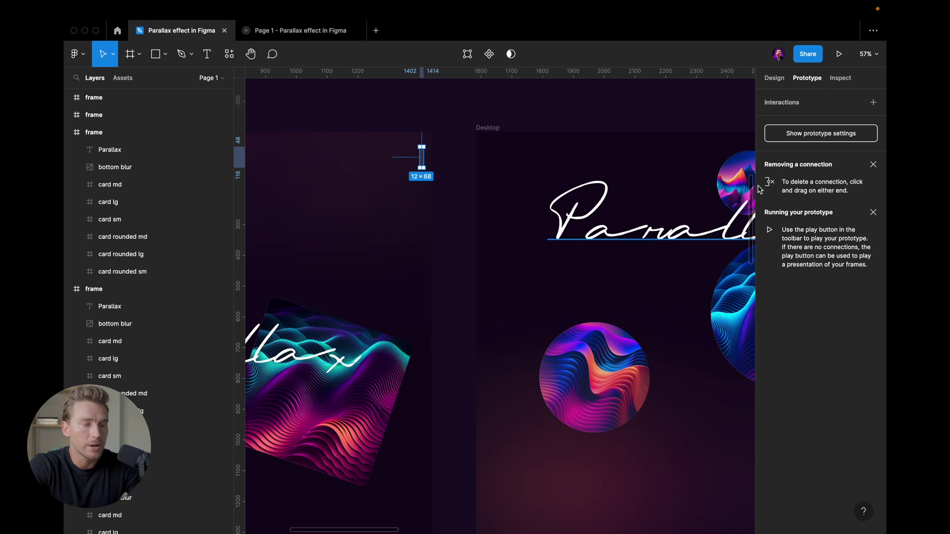
scroll(665, 277, "down", 4)
scroll(611, 276, "down", 6)
scroll(610, 276, "right", 8)
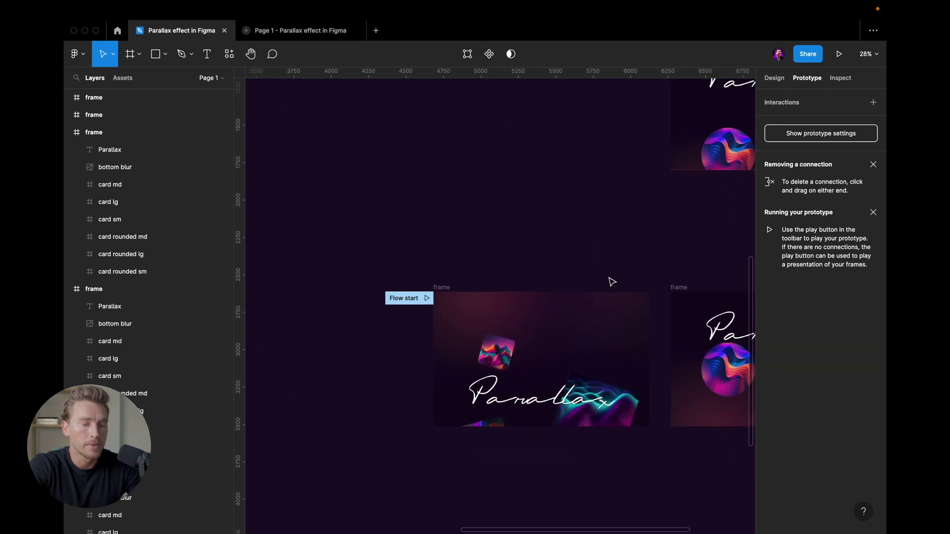
left_click(443, 289)
key("super+v")
scroll(648, 304, "up", 3)
scroll(649, 301, "down", 1)
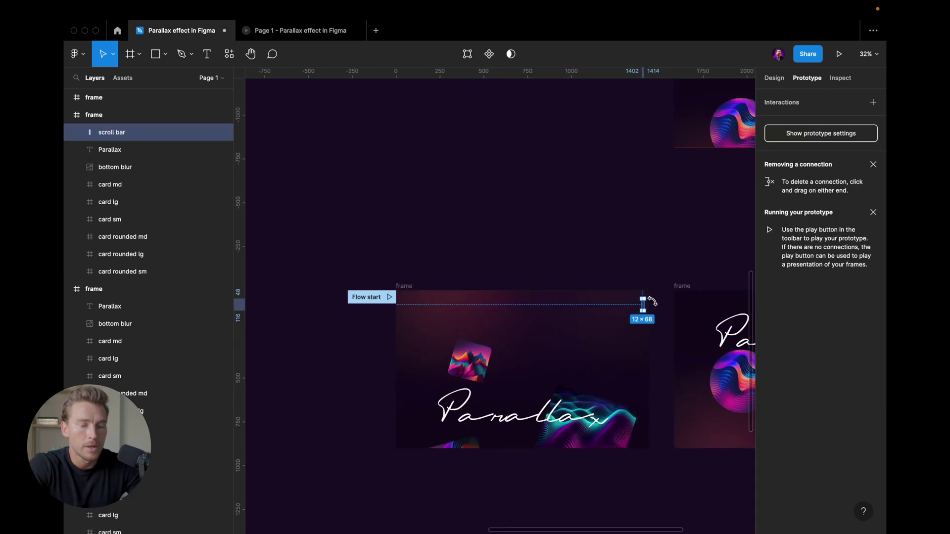
- Paste the scroll bar into the second 900-high frame as well
scroll(650, 301, "down", 2)
scroll(651, 301, "right", 2)
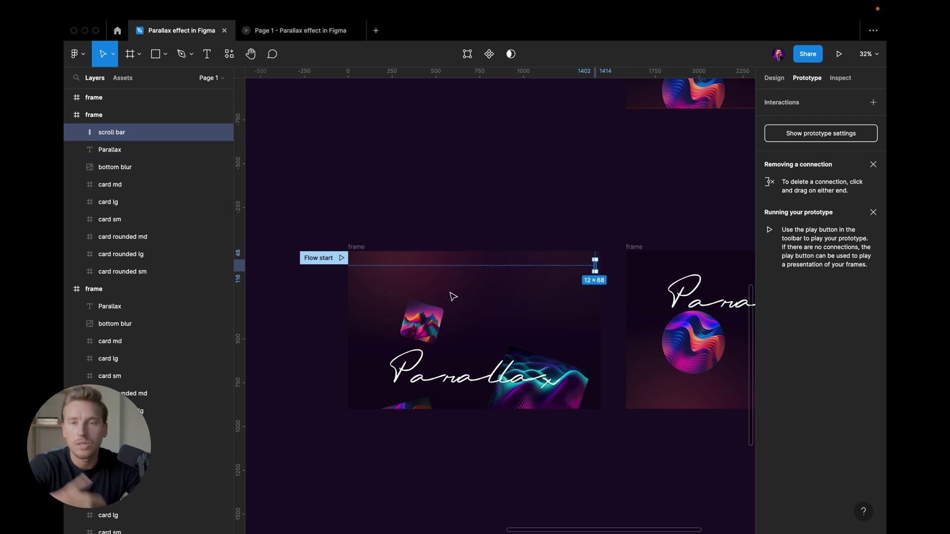
scroll(504, 292, "up", 2)
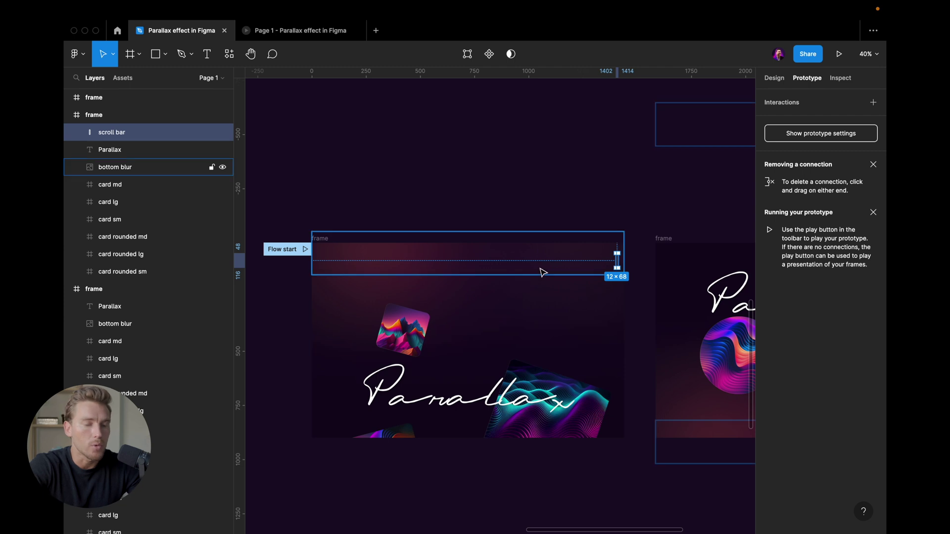
scroll(543, 271, "down", 2)
scroll(546, 262, "right", 2)
scroll(485, 249, "right", 3)
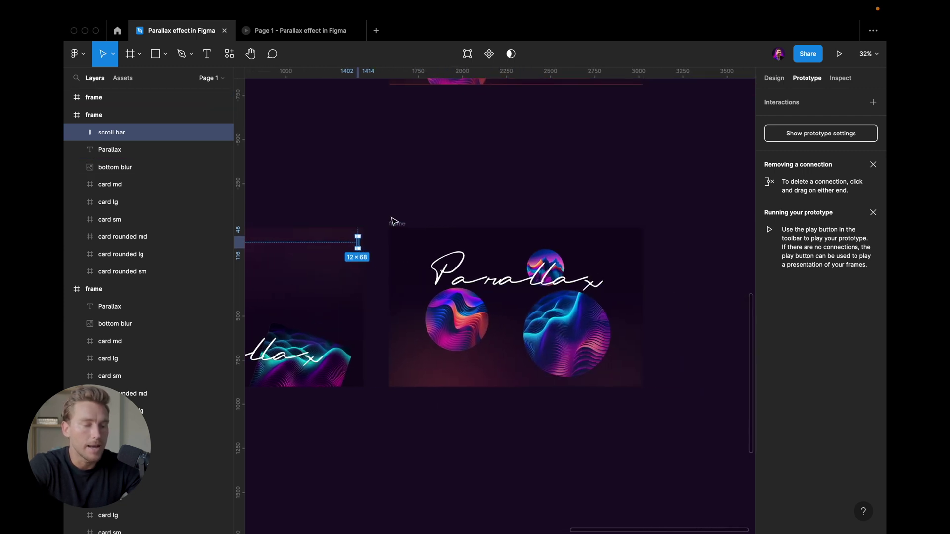
left_click(396, 224)
key("super+v")
scroll(642, 250, "up", 2)
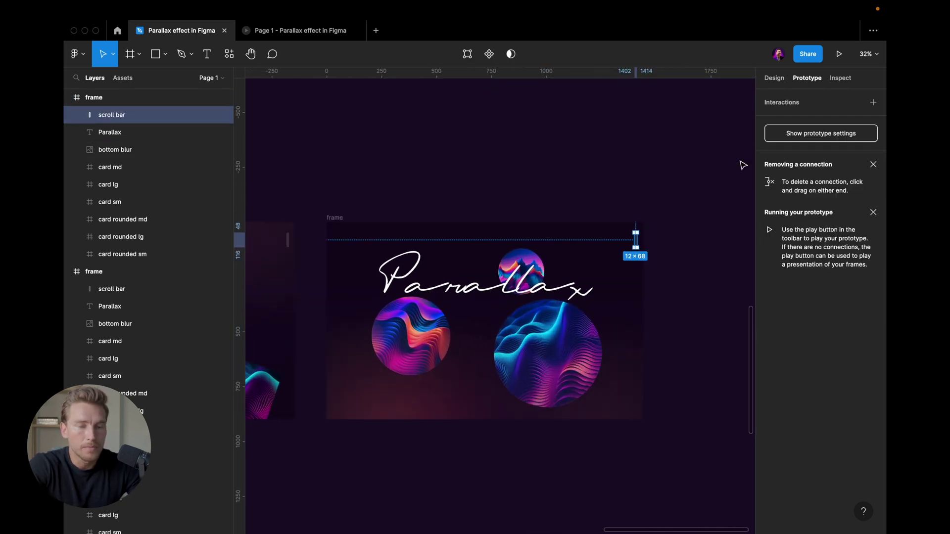
- Align the second frame's scroll bar to the frame's bottom edge, and raise it to Y 784
left_click(775, 77)
left_click(855, 99)
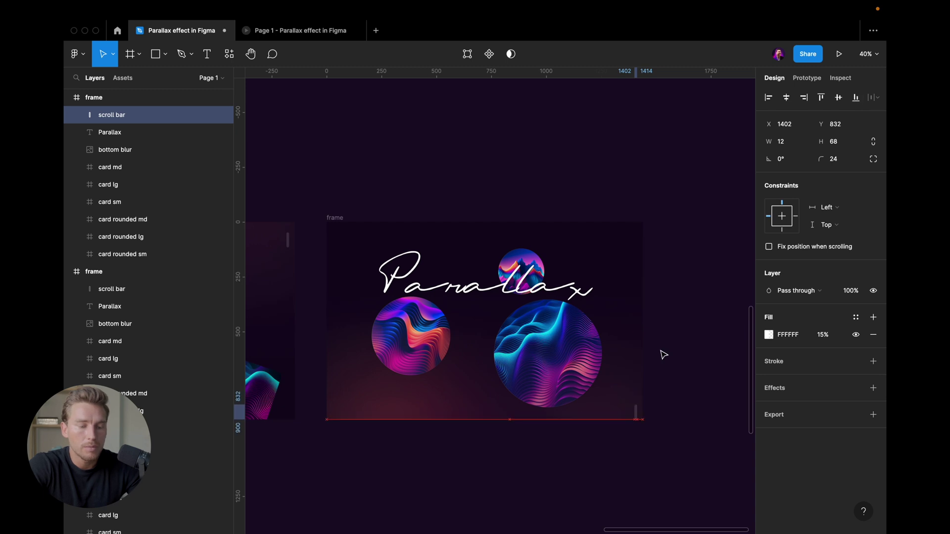
left_click(647, 348)
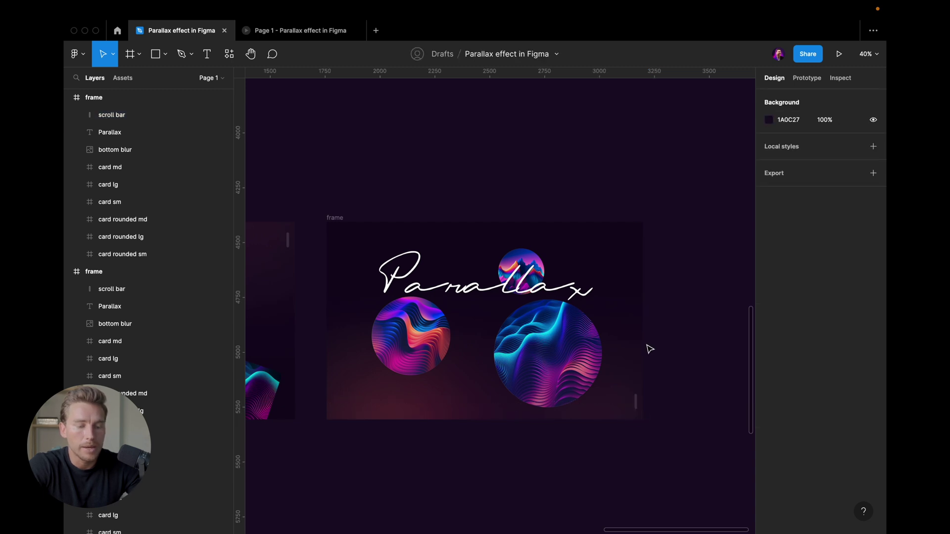
- Link the first frame's scroll bar to the second frame with an On drag trigger, Navigate to action and Smart animate
scroll(647, 348, "left", 4)
scroll(594, 307, "up", 2)
left_click(532, 269)
key("shift+e")
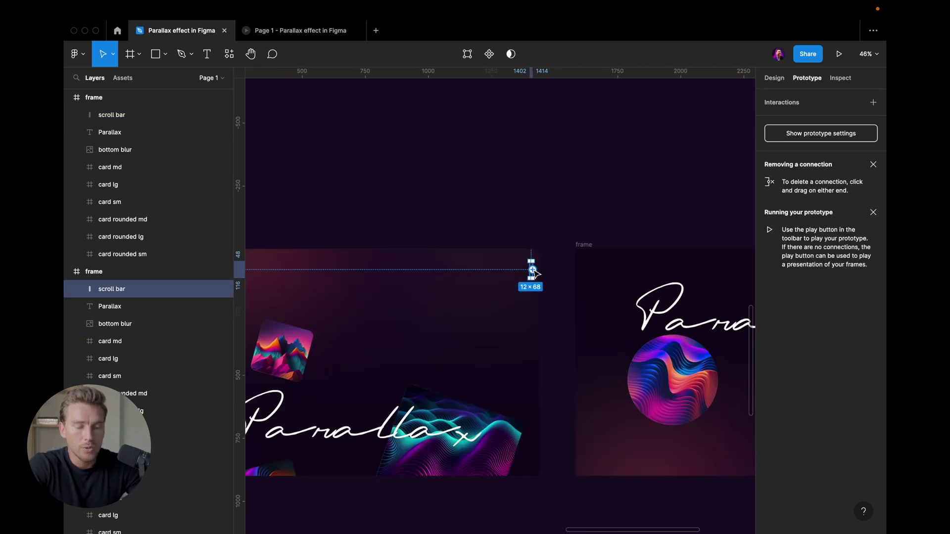
left_click_drag(535, 271, 593, 341)
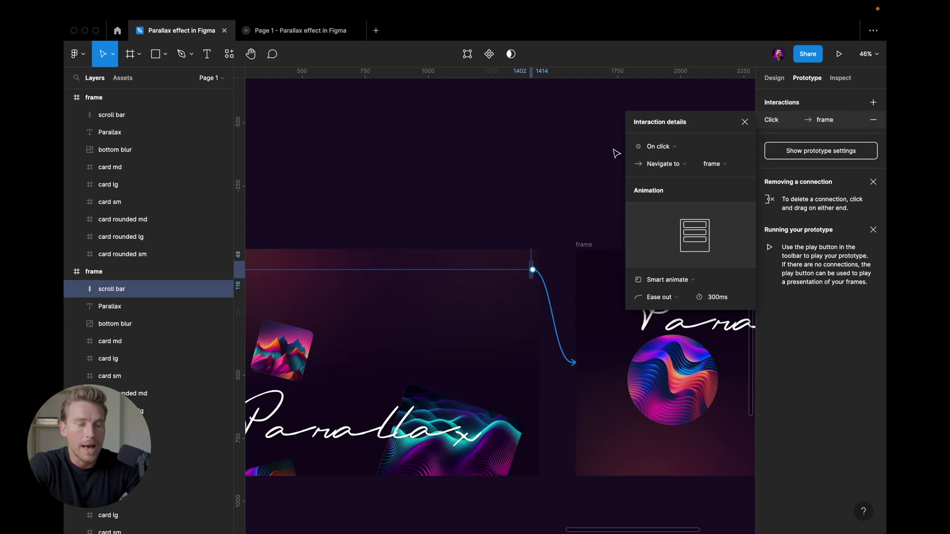
left_click(664, 148)
left_click(667, 159)
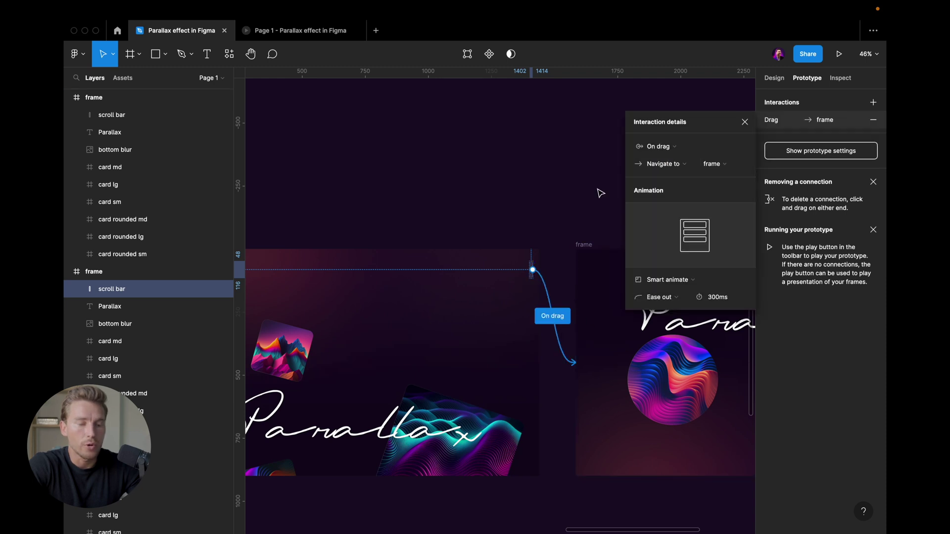
- Link the second frame's scroll bar back to the first frame with an On drag trigger and Smart animate
scroll(600, 191, "down", 5)
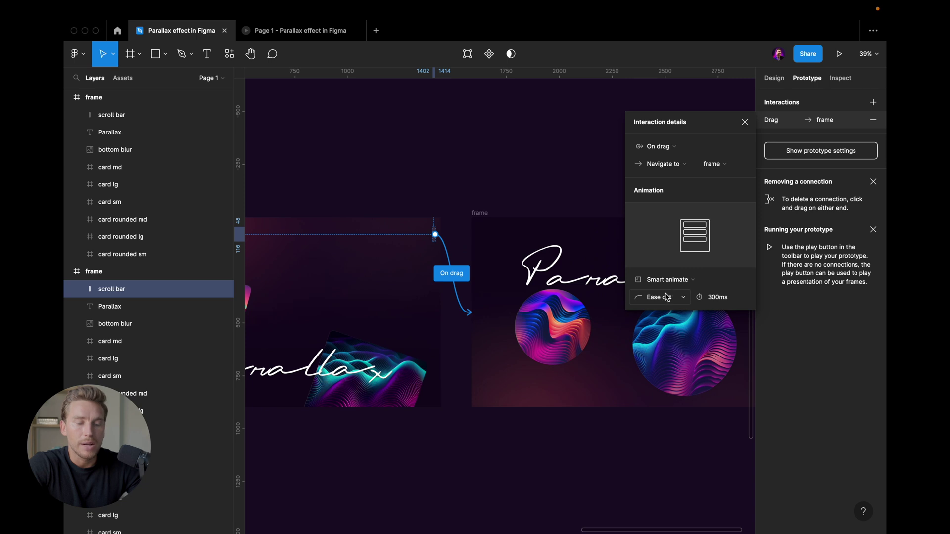
scroll(569, 233, "down", 5)
scroll(564, 218, "right", 5)
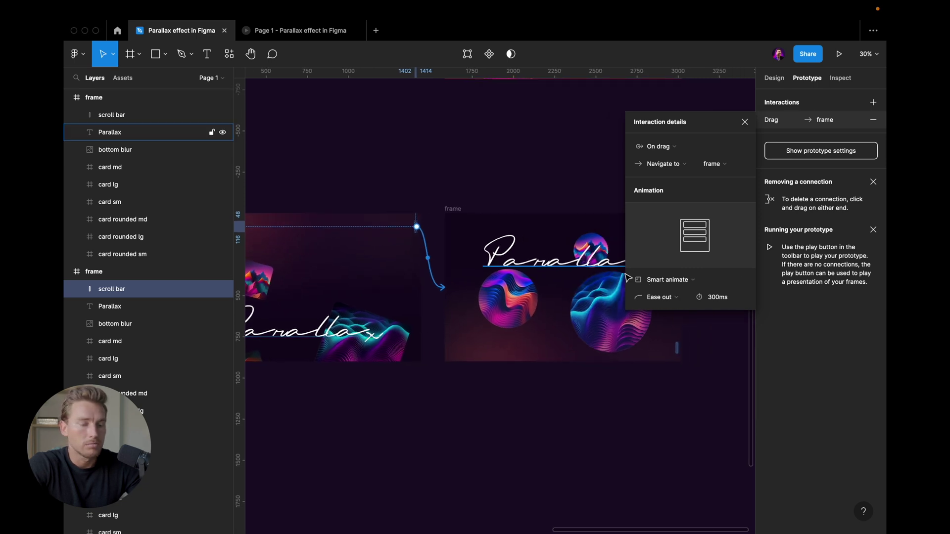
left_click(558, 206)
left_click(570, 343)
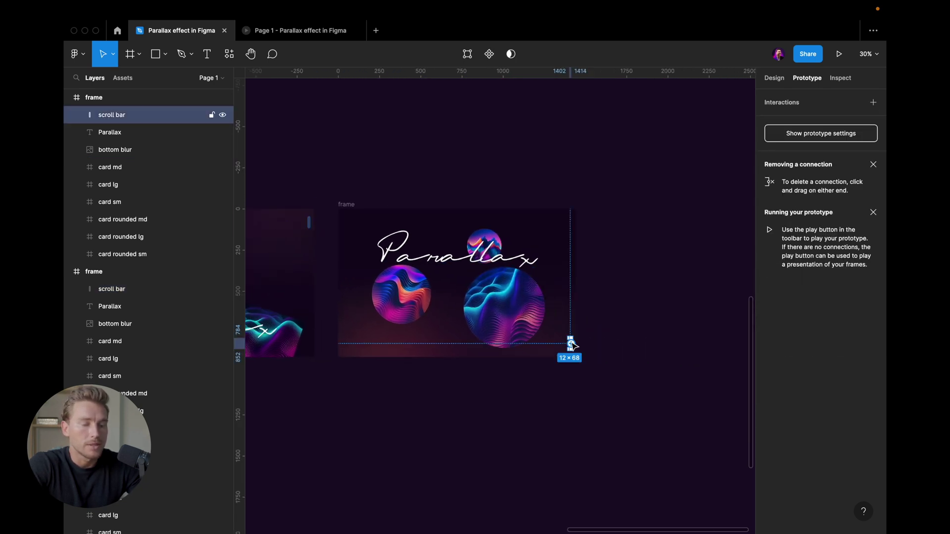
left_click_drag(570, 343, 309, 299)
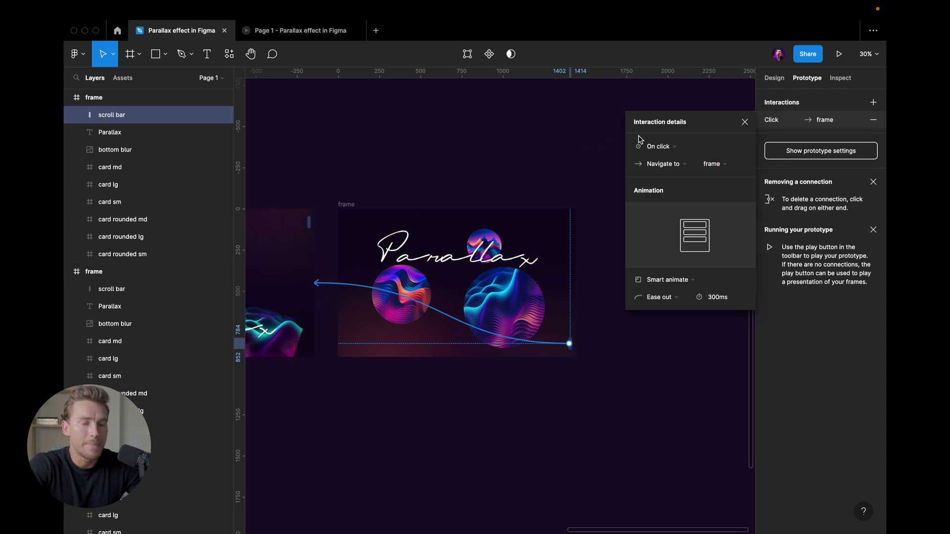
left_click(662, 145)
left_click(660, 159)
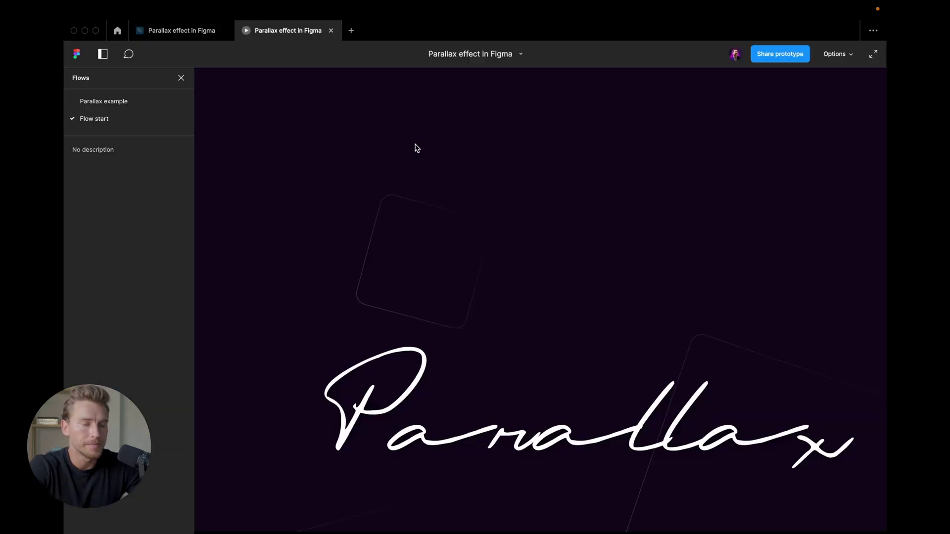
- Hide the flows sidebar in the prototype preview of Flow start
left_click(181, 80)
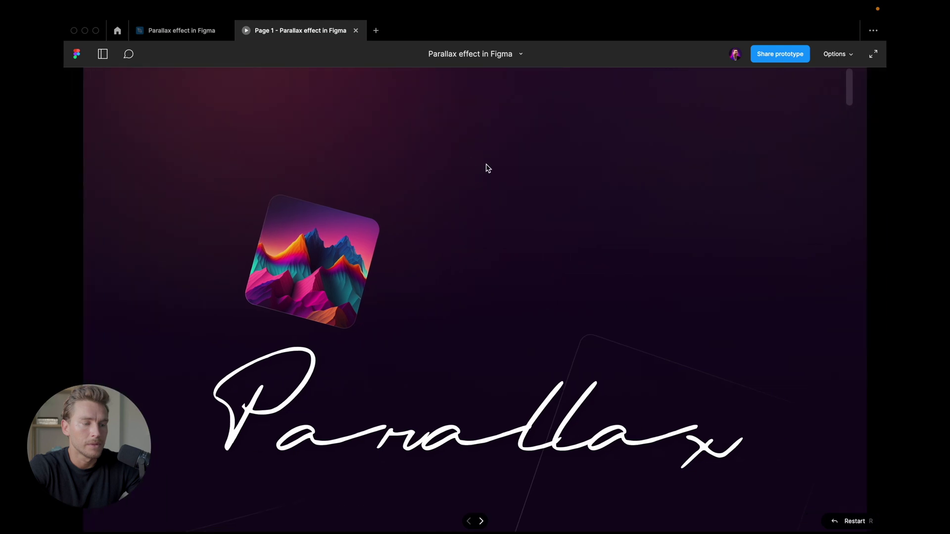